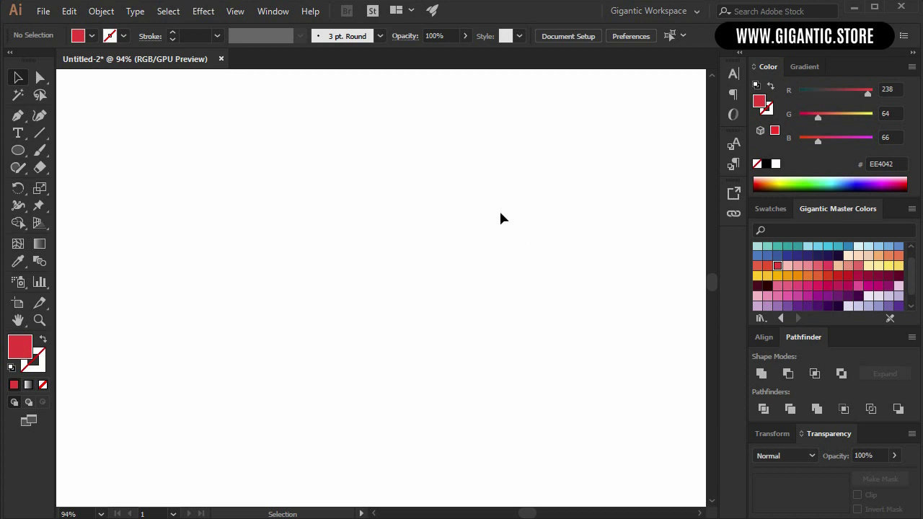
Draw the tall red main facade rectangle and shift it up slightly.
key(m)
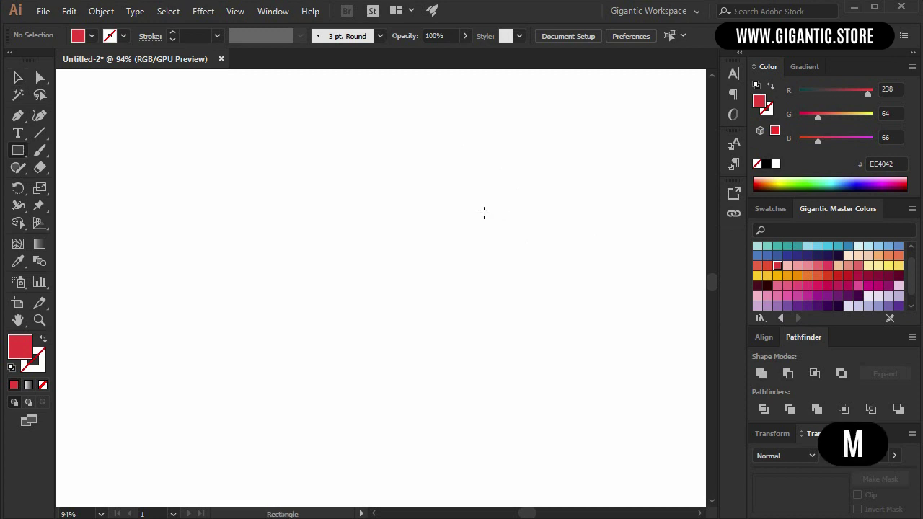
drag(281, 151, 435, 416)
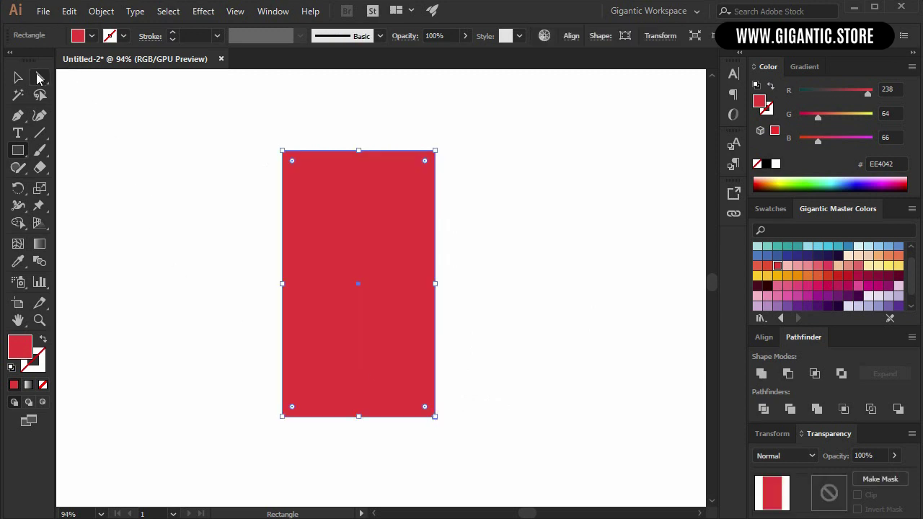
key(v)
drag(354, 281, 364, 262)
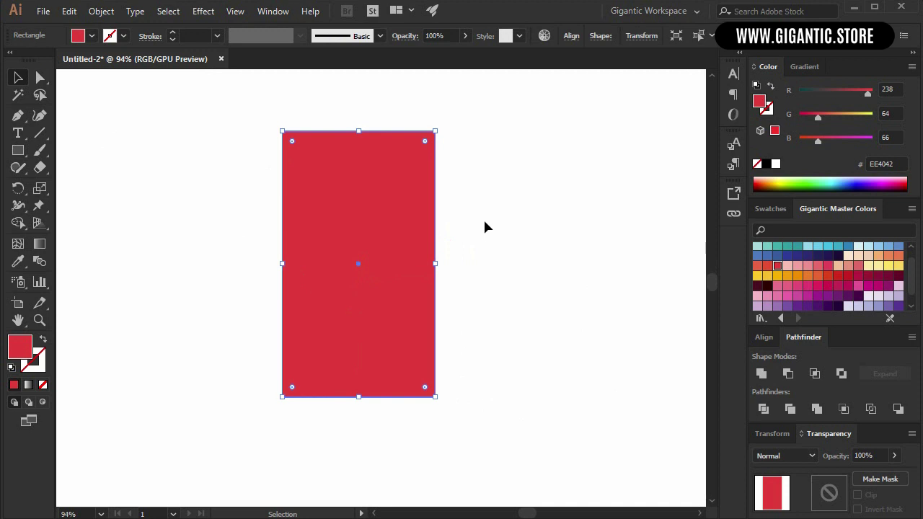
Draw a wide thin red bar across the facade top and centre both horizontally.
key(m)
drag(449, 119, 415, 222)
click(18, 77)
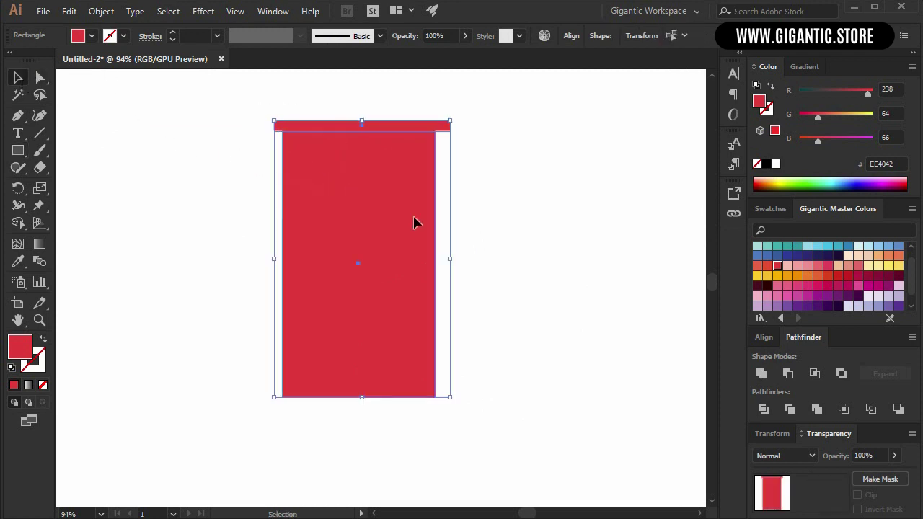
click(764, 336)
click(786, 368)
Copy the tall red rectangle and paste it in place in front.
click(500, 245)
click(382, 302)
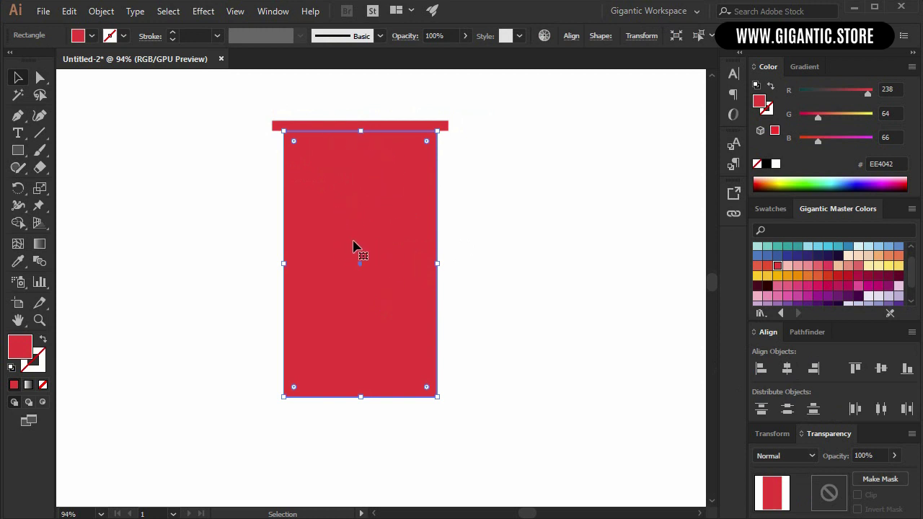
key(ctrl+c)
key(ctrl+f)
Shrink the pasted copy into a thin band under the bar and darken it to CMYK K 22.
drag(362, 400, 360, 147)
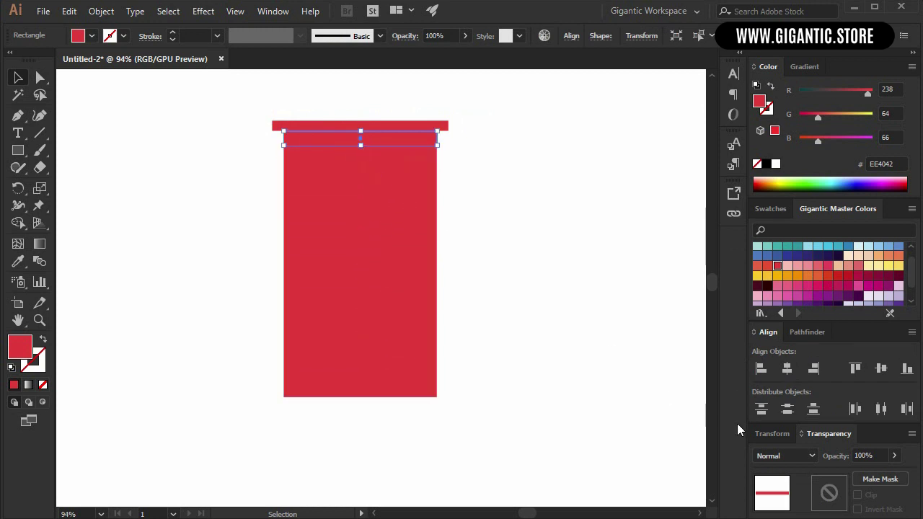
click(911, 67)
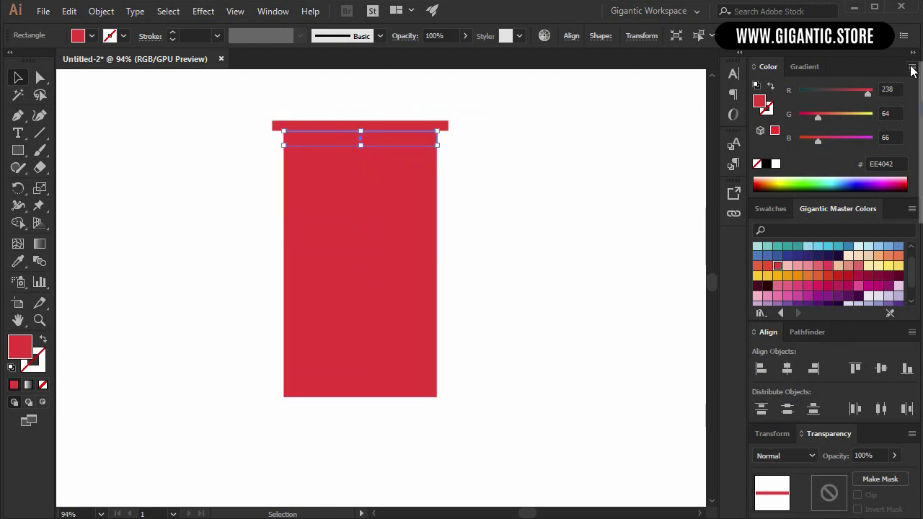
click(920, 132)
click(806, 144)
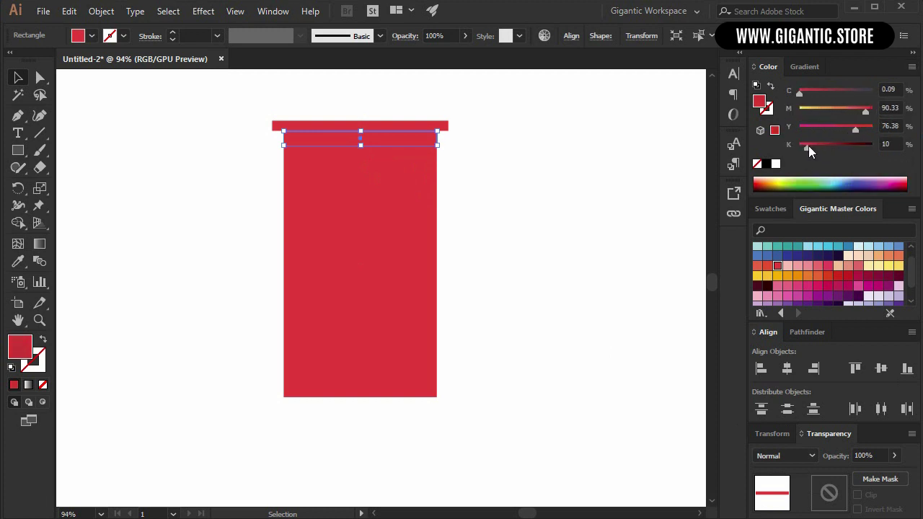
drag(810, 145, 815, 144)
click(578, 186)
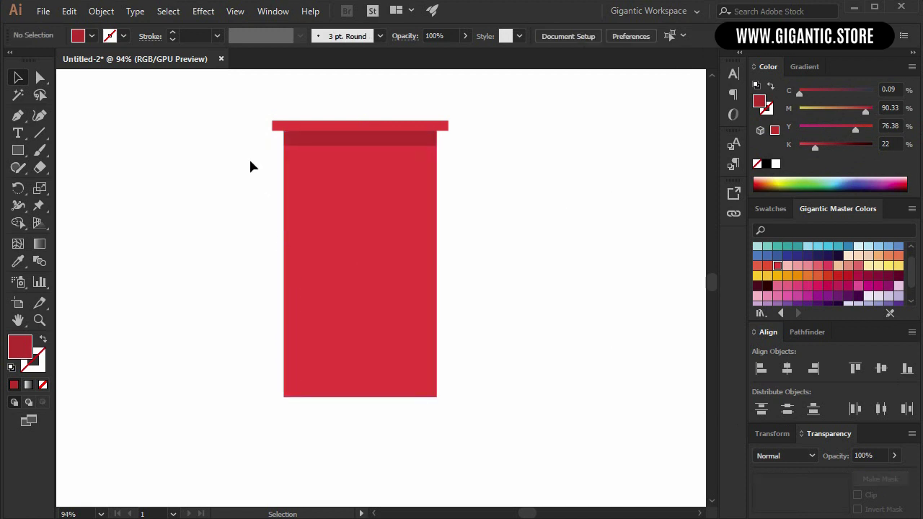
key(m)
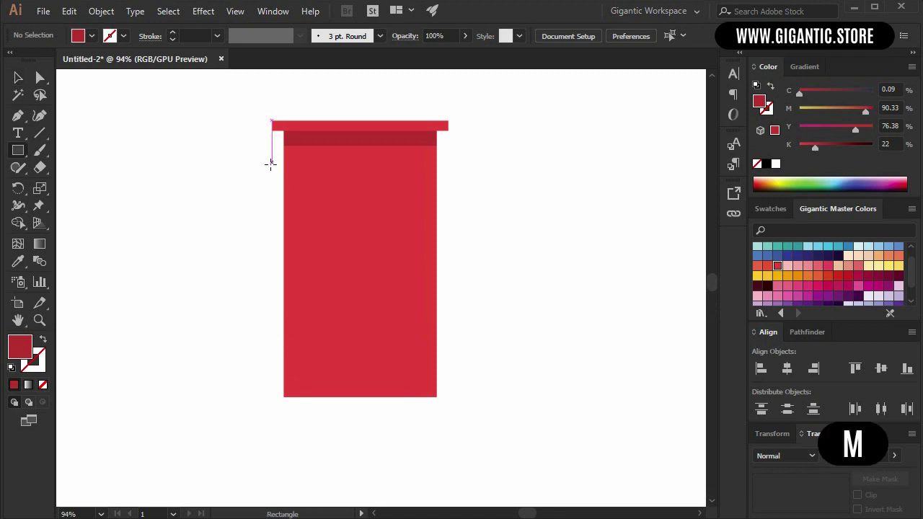
Draw a small square at the facade's top-left and fill it light orange.
drag(279, 130, 294, 145)
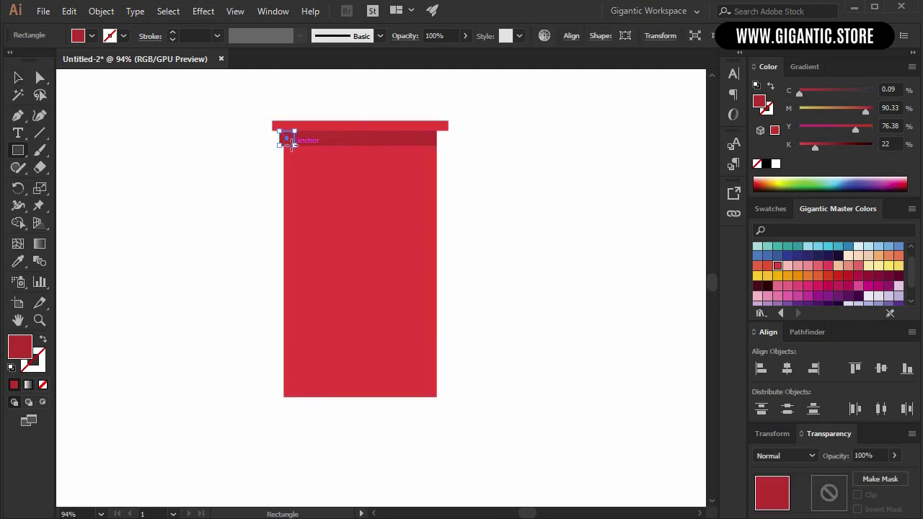
key(ctrl+equal)
key(ctrl+equal)
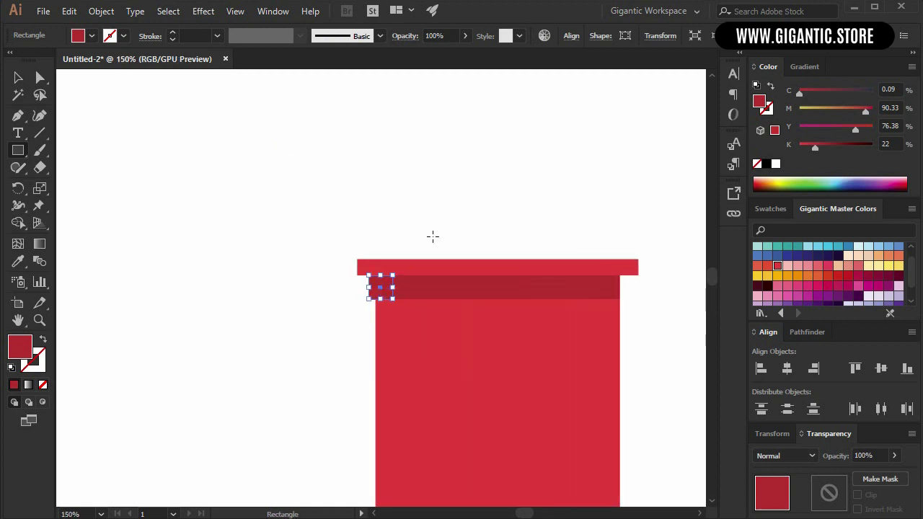
click(818, 276)
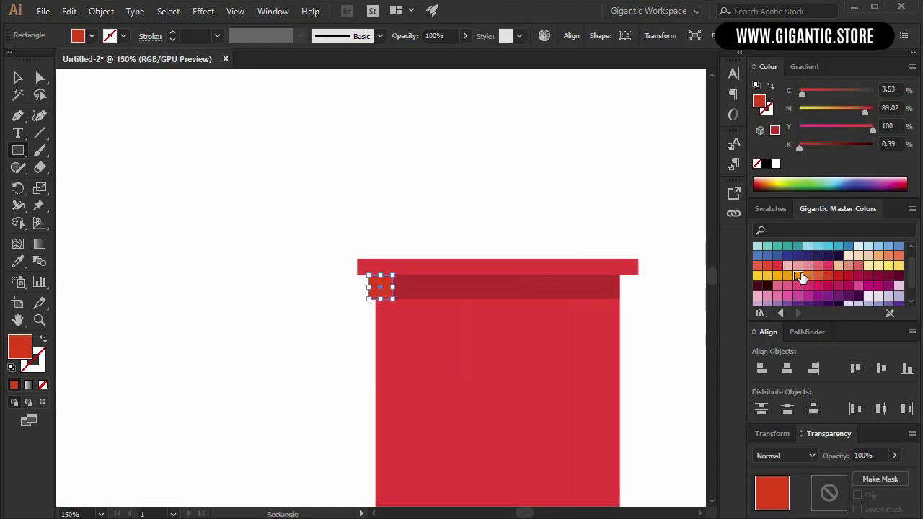
click(799, 277)
click(787, 275)
scroll(482, 177, down, 4)
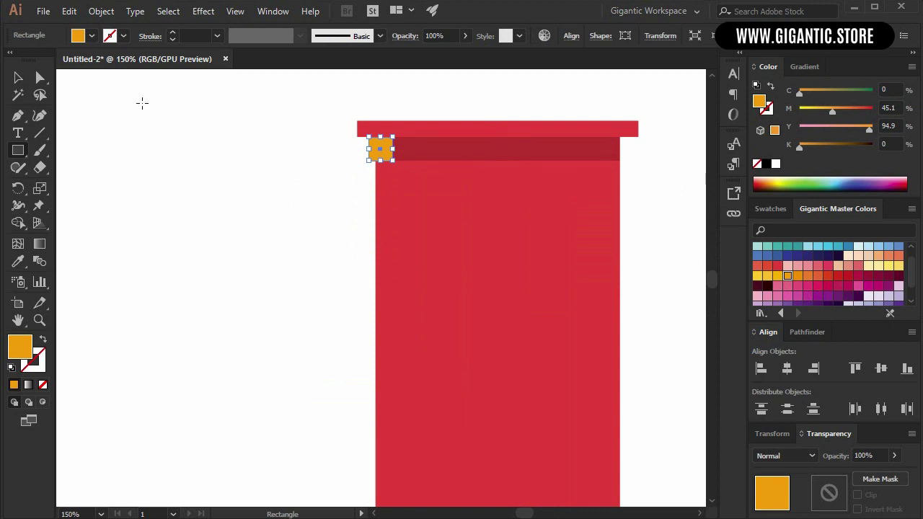
click(18, 79)
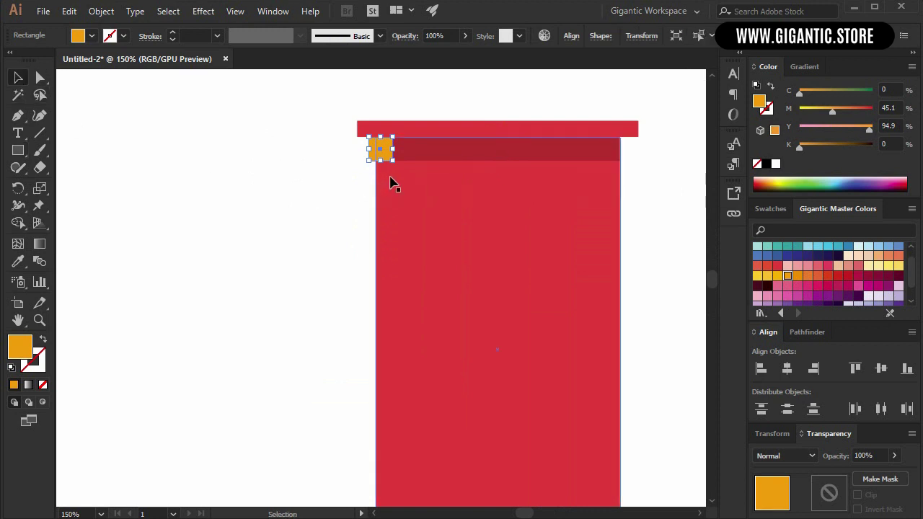
Repeat the orange square at even spacing down the facade's left edge.
drag(386, 146, 387, 183)
key(ctrl+minus)
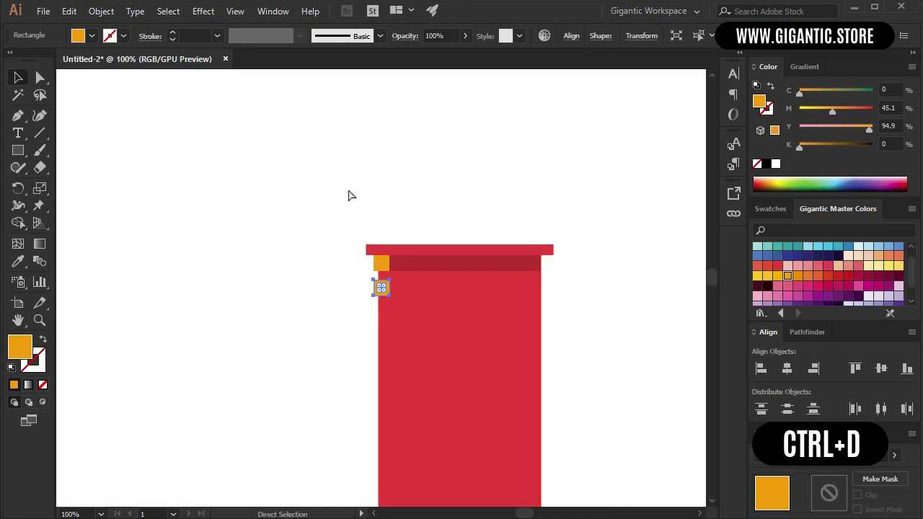
key(ctrl+d)
key(ctrl+d)
key(ctrl+d)
key(ctrl+d)
key(ctrl+d)
key(ctrl+d)
key(ctrl+d)
scroll(338, 195, down, 3)
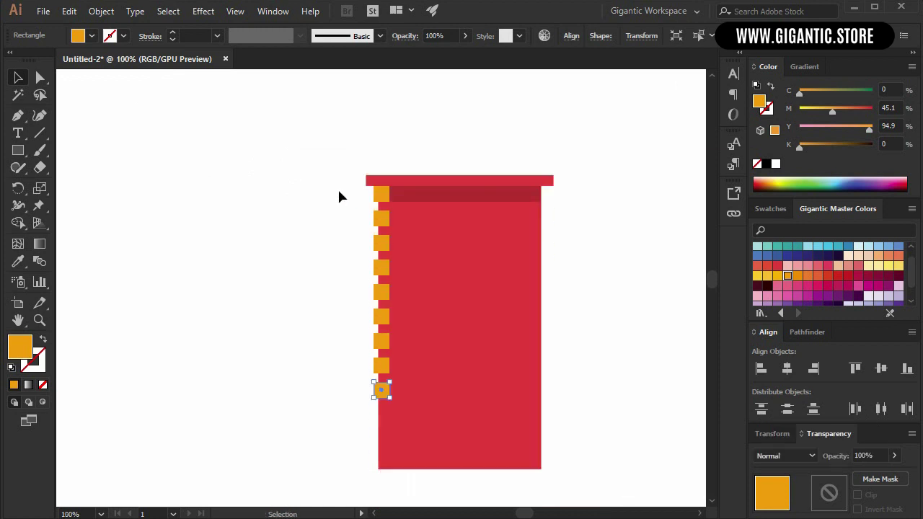
key(ctrl+d)
key(ctrl+d)
key(ctrl+d)
click(317, 262)
click(458, 298)
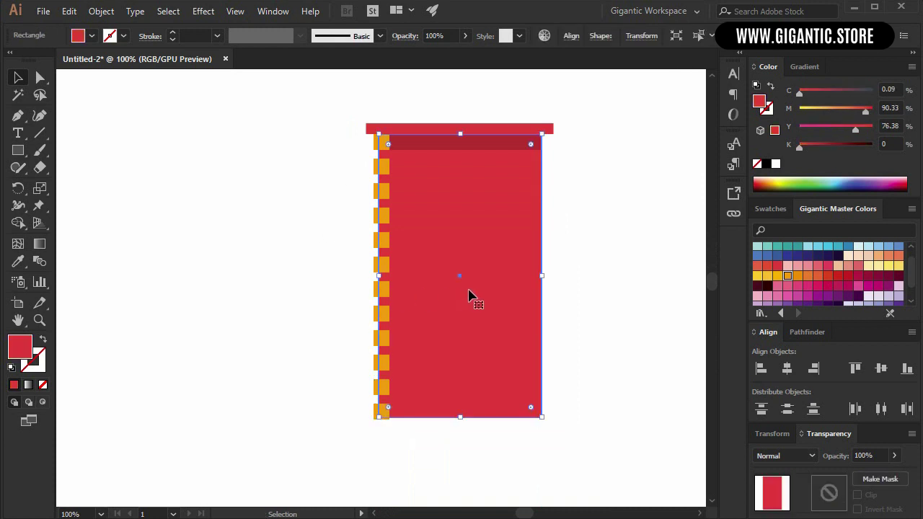
Paste a copy of the facade, narrow it to a left-edge strip, and fill it with the top band's dark red.
key(a)
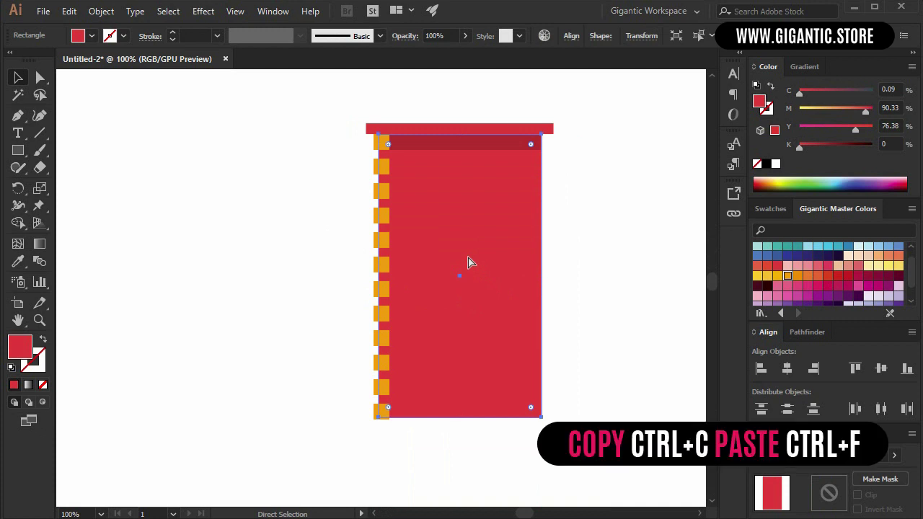
key(ctrl+c)
key(ctrl+f)
drag(542, 275, 386, 261)
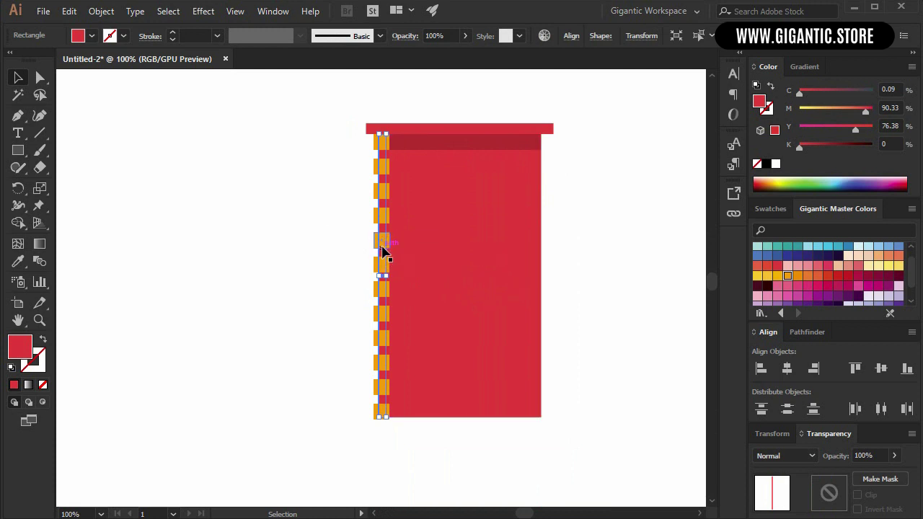
shift+click(393, 254)
key(i)
click(432, 142)
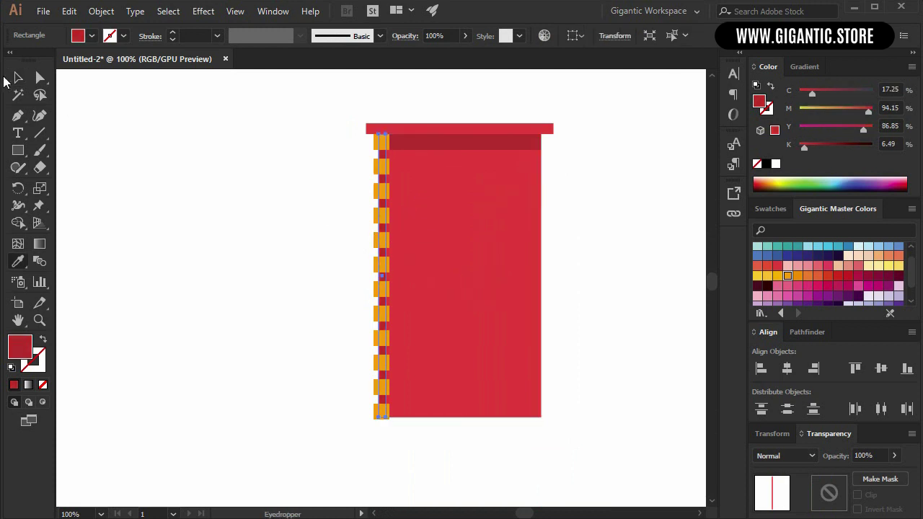
Narrow the dark red strip to 13.5 px wide.
click(18, 75)
click(281, 191)
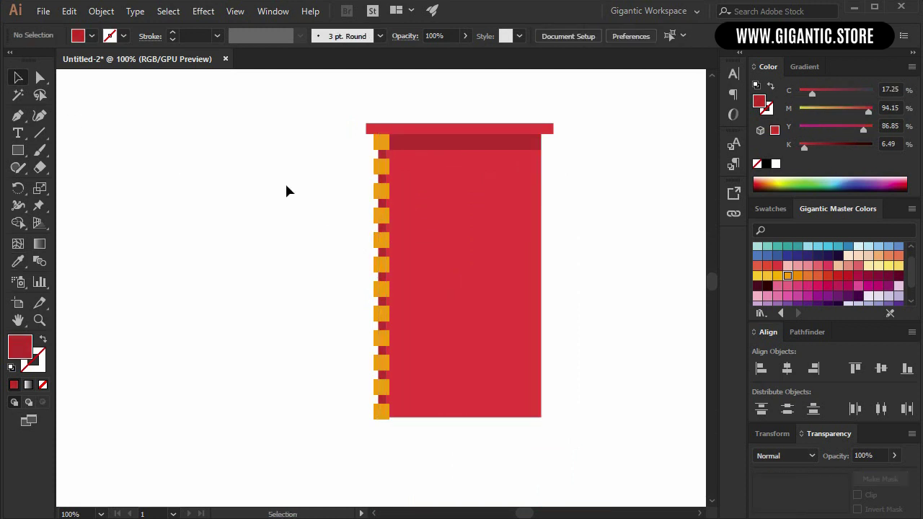
click(382, 189)
drag(383, 276, 382, 275)
Group the orange squares with the strip and copy the checkered border to the right edge.
click(313, 237)
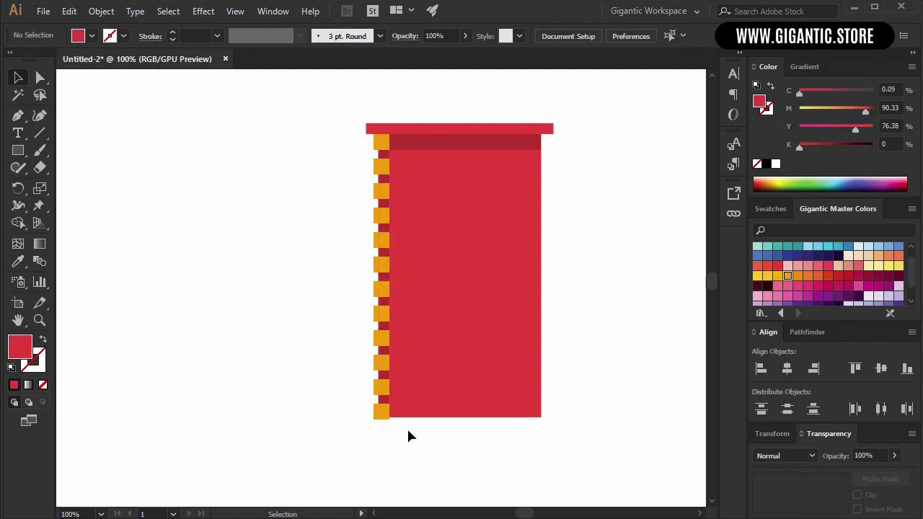
drag(328, 147, 331, 147)
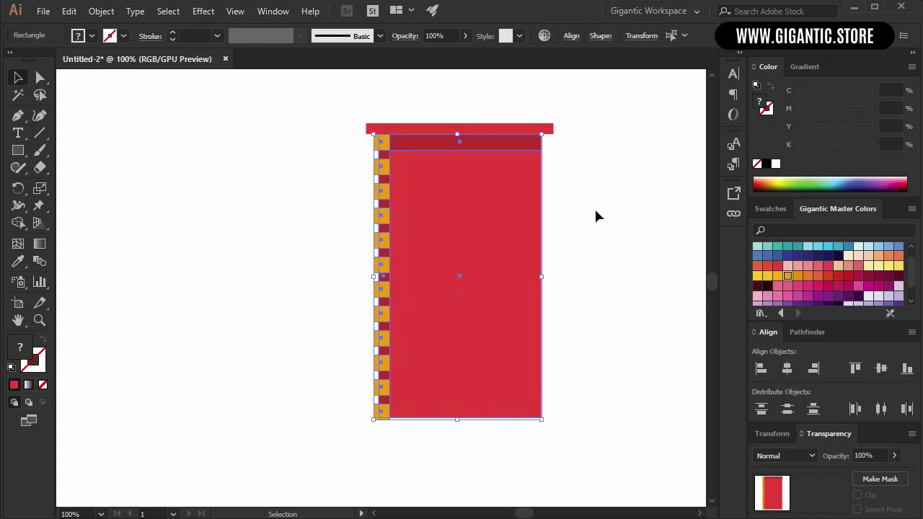
drag(533, 147, 537, 153)
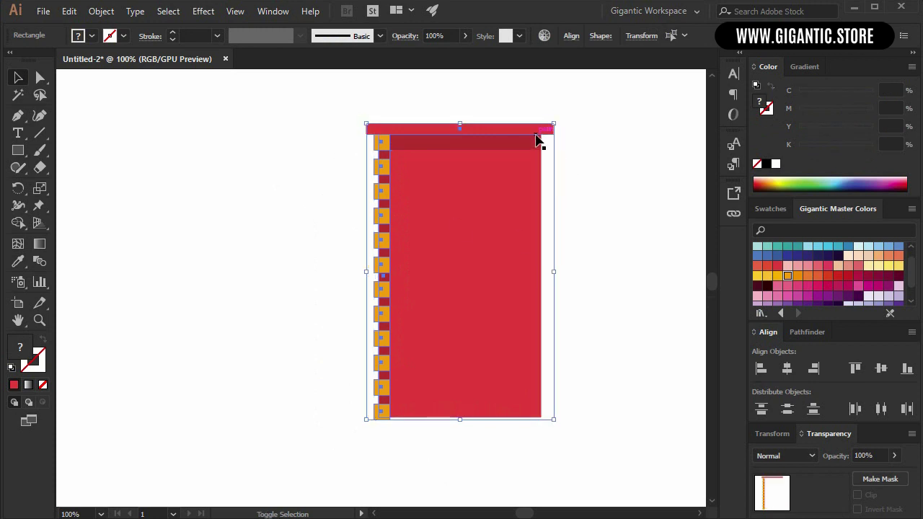
shift+click(465, 205)
key(ctrl+g)
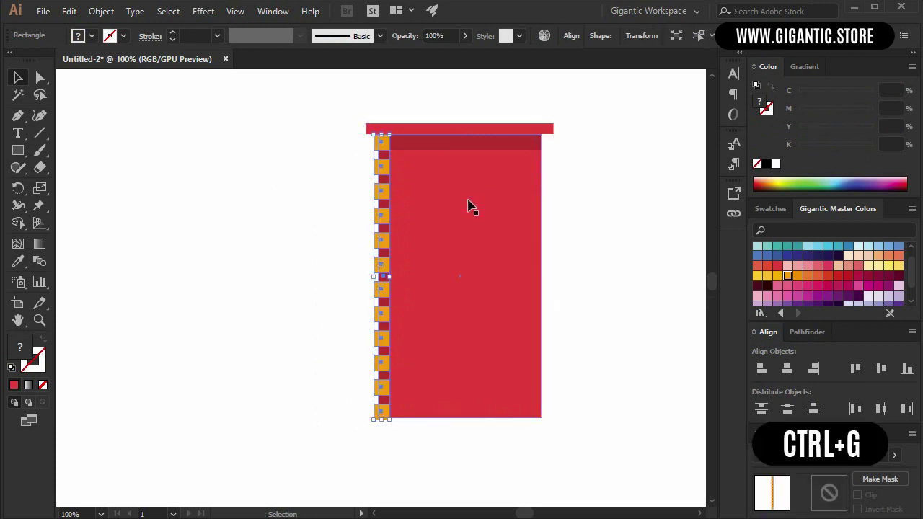
drag(383, 245, 531, 245)
right_click(532, 247)
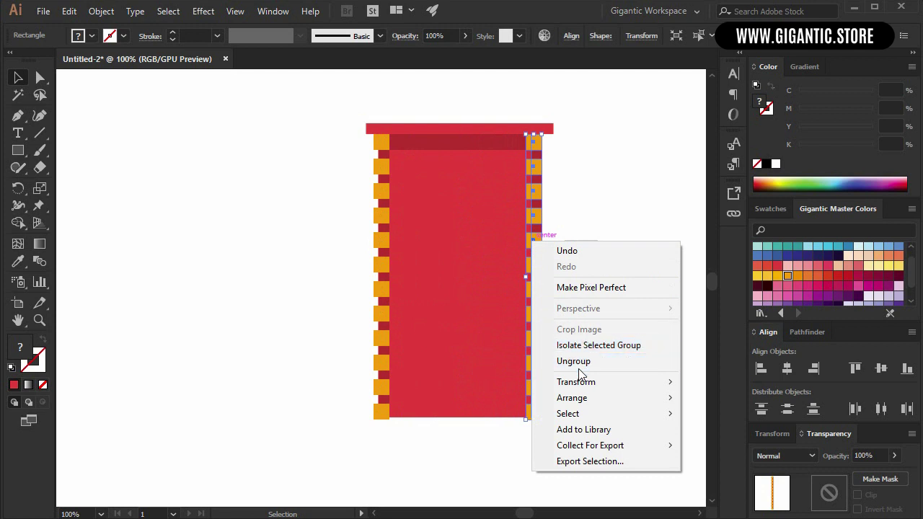
Reflect the right border column vertically, nudge it right, and move the whole facade left.
mouse_move(583, 383)
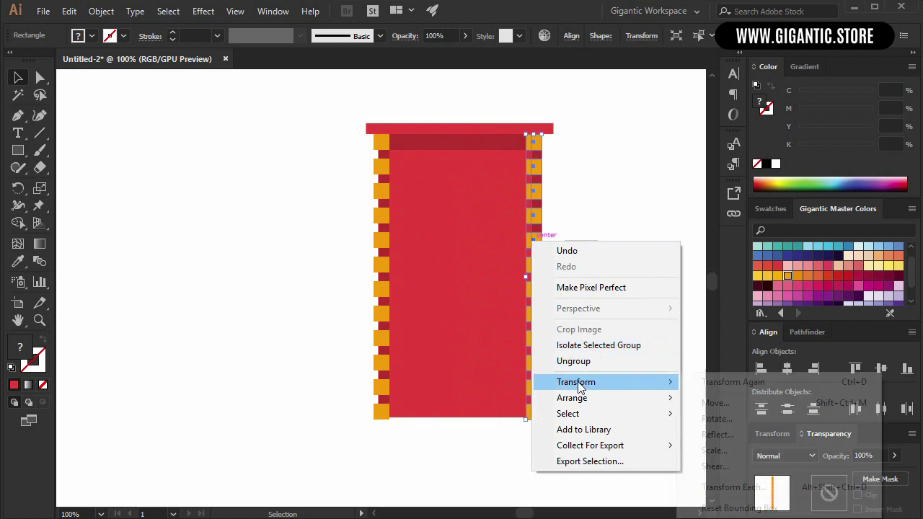
click(729, 435)
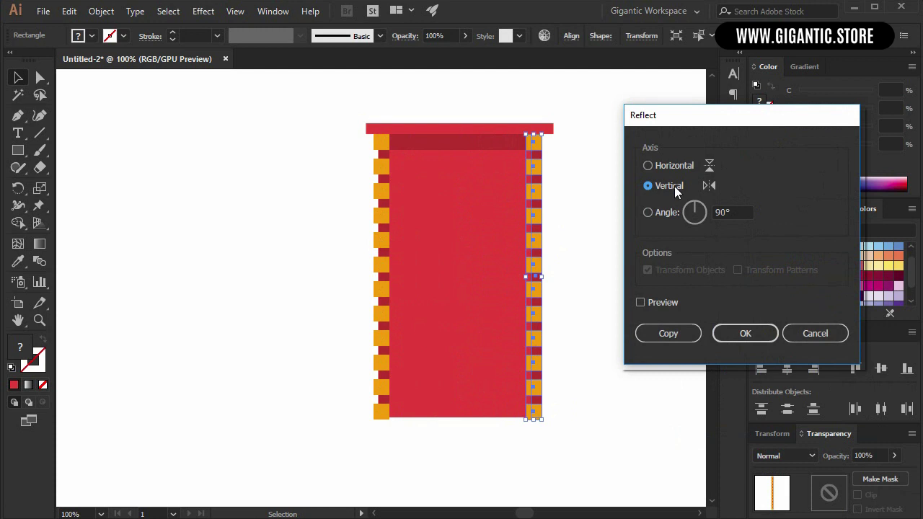
click(754, 339)
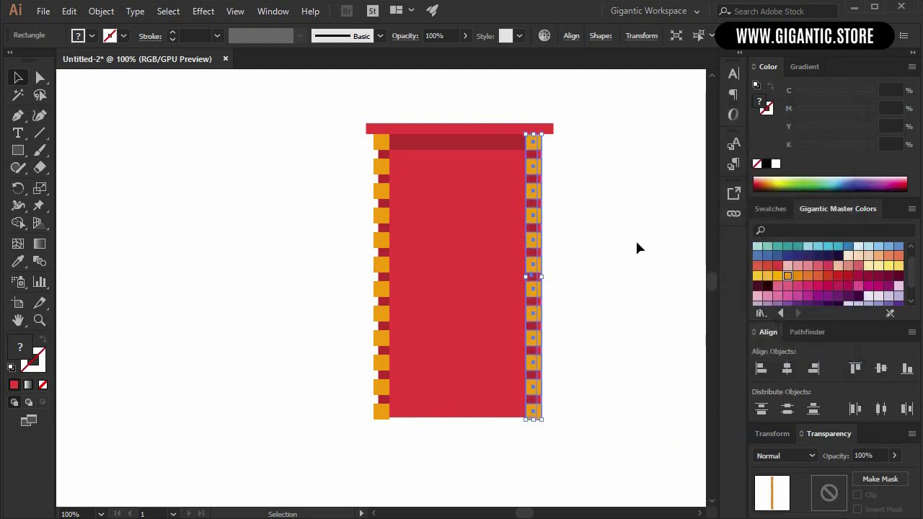
click(637, 243)
click(541, 206)
key(shift+Right)
click(585, 228)
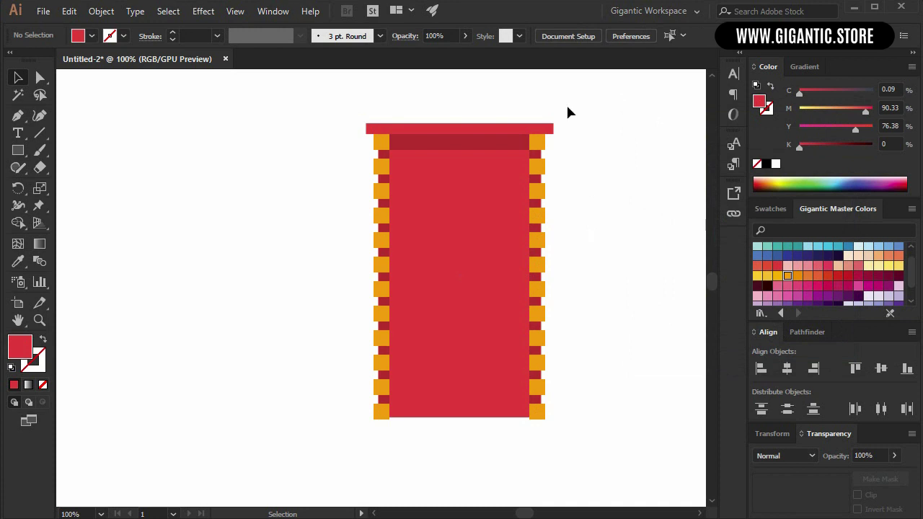
drag(351, 423, 338, 403)
click(529, 398)
Add a dark red base bar along the facade bottom and centre all pieces horizontally.
key(m)
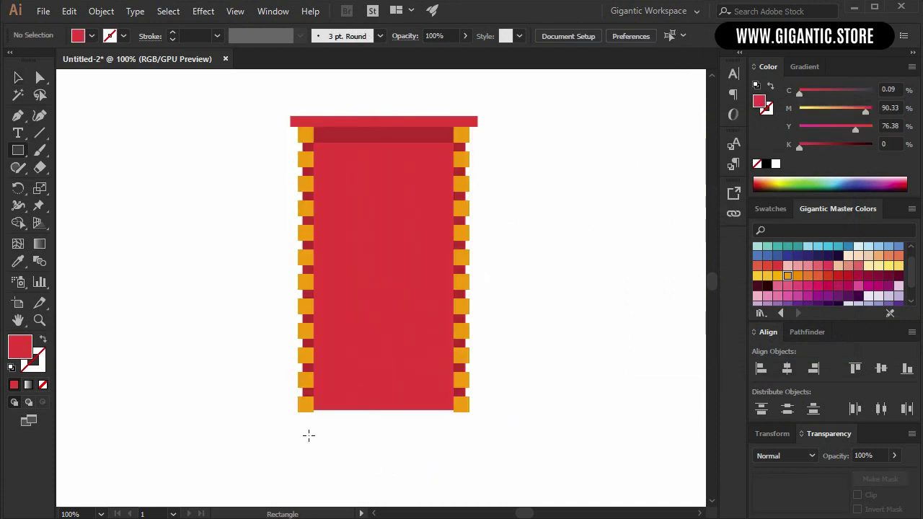
drag(280, 405, 496, 418)
key(i)
click(354, 142)
key(v)
drag(231, 119, 480, 429)
click(786, 368)
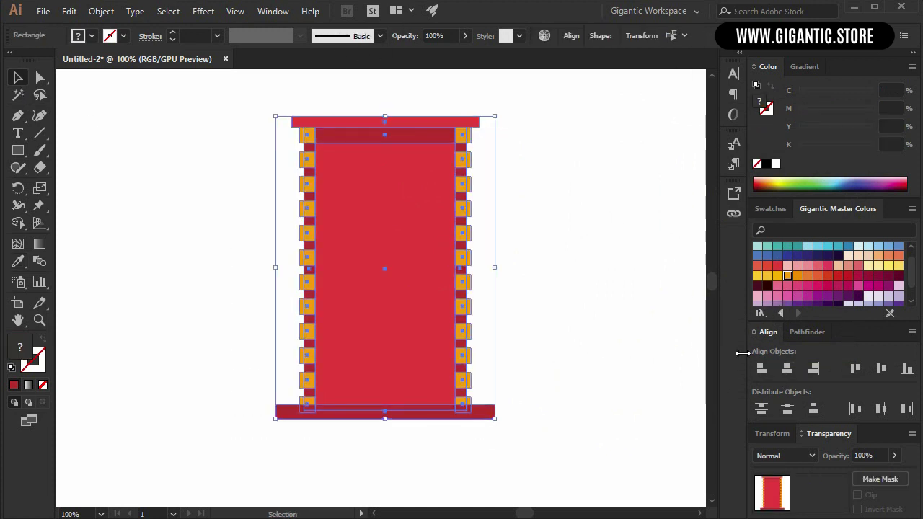
click(602, 279)
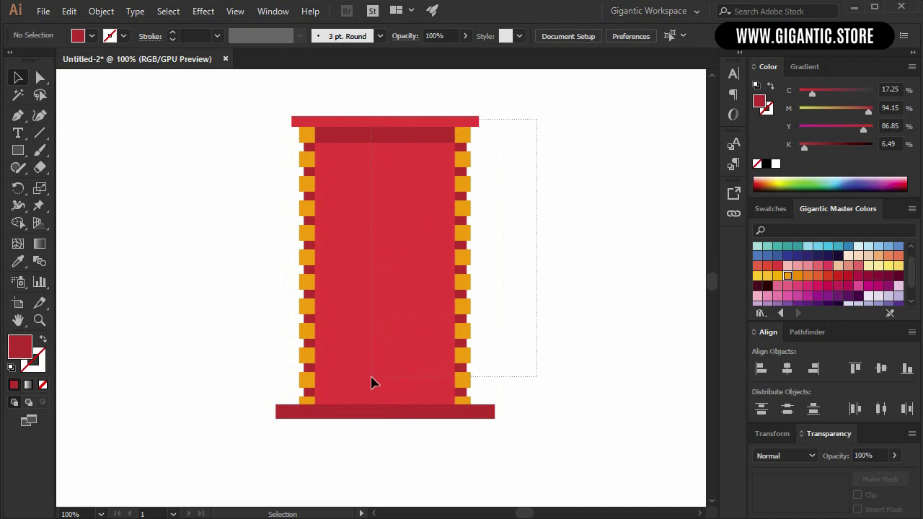
Shift the facade further left and draw a 46 × 102 px window rectangle at upper left.
drag(276, 424, 276, 424)
drag(359, 323, 302, 323)
click(501, 301)
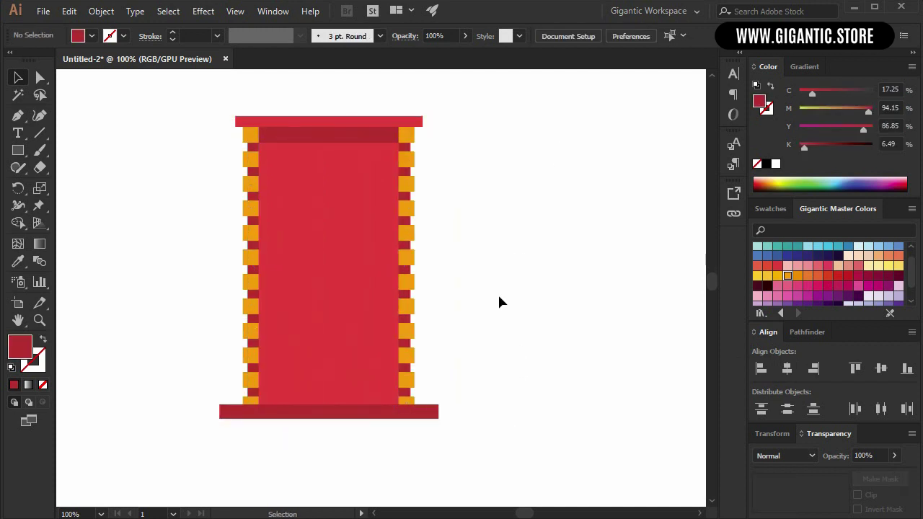
key(m)
drag(274, 152, 305, 208)
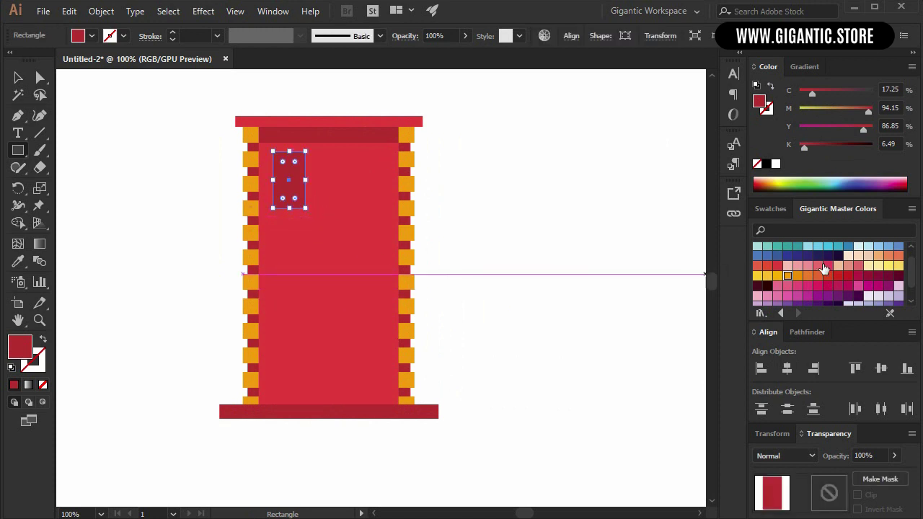
Fill the window white and inset a smaller teal copy inside it as a pane.
scroll(848, 278, up, 2)
click(757, 247)
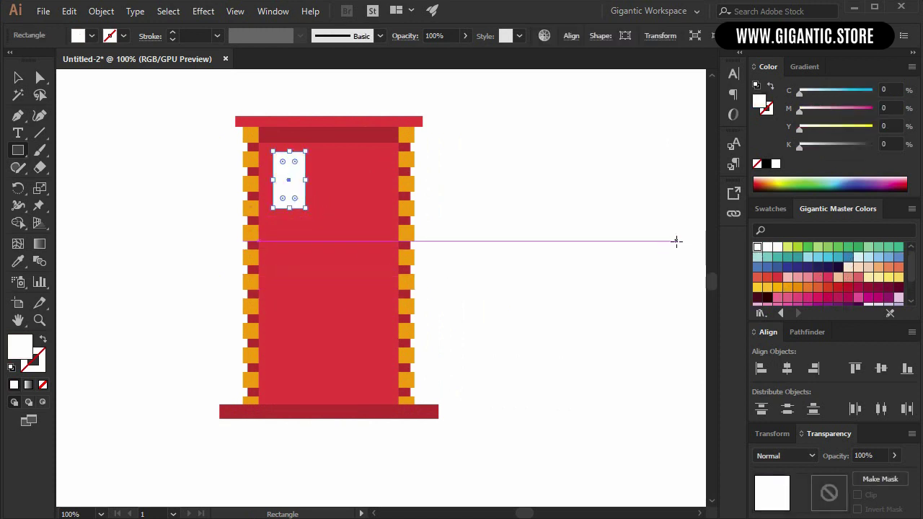
key(ctrl+equal)
key(ctrl+equal)
key(ctrl+equal)
key(ctrl+equal)
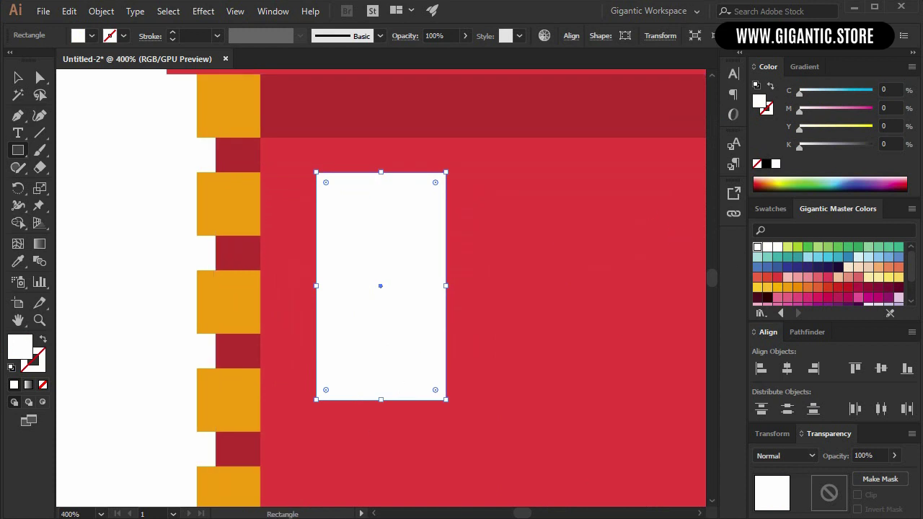
click(22, 82)
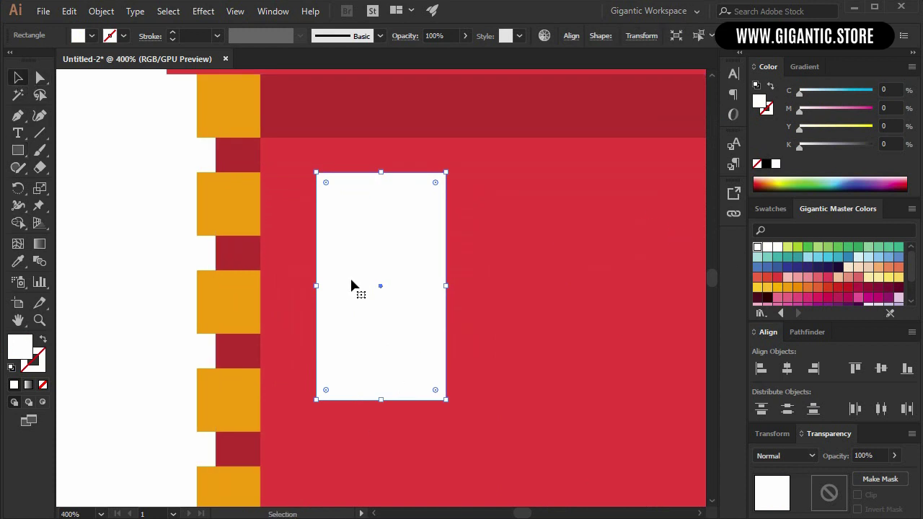
key(ctrl+c)
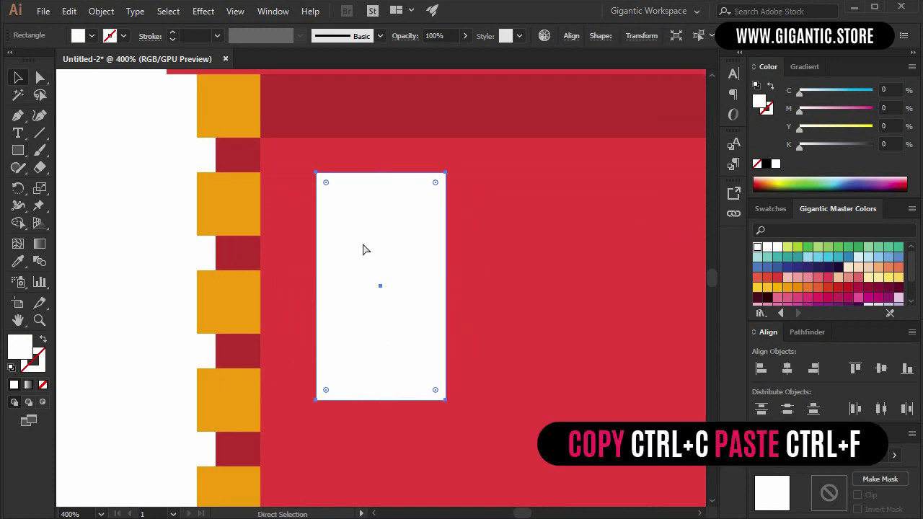
key(ctrl+f)
drag(445, 181, 436, 189)
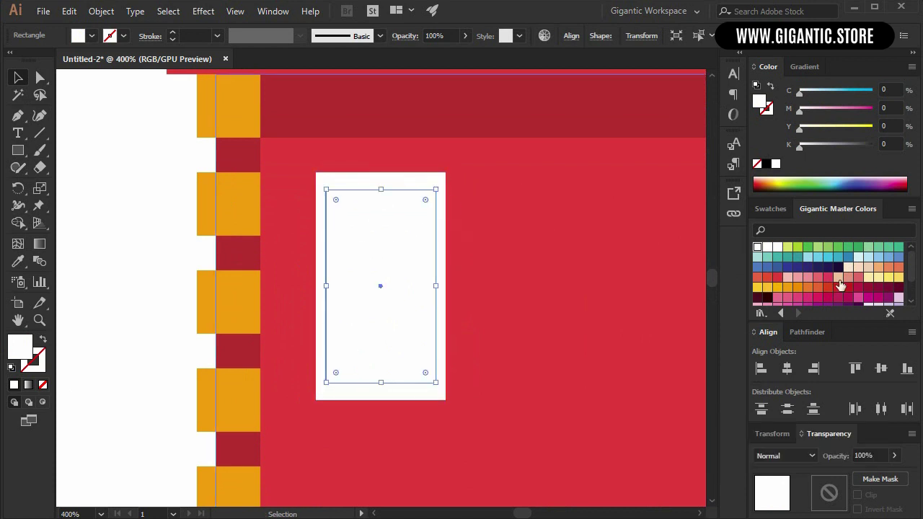
click(777, 257)
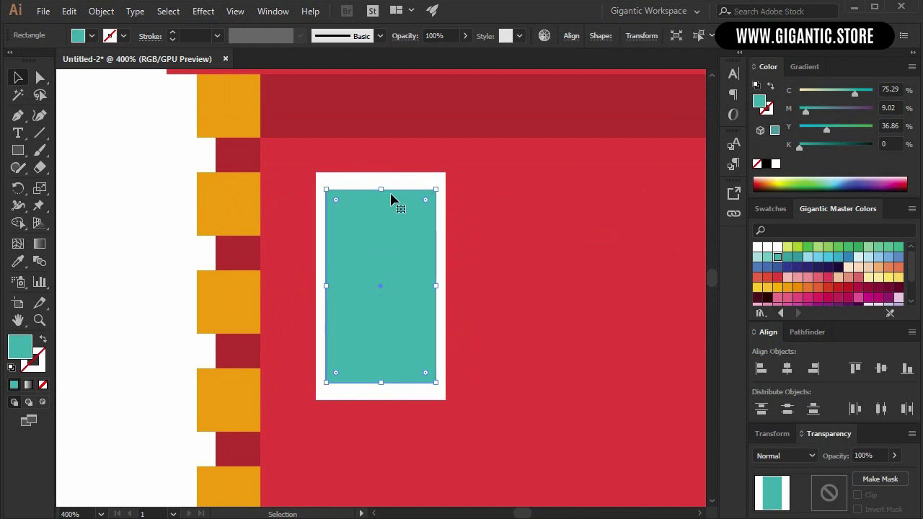
Narrow the teal pane to about half width and centre it vertically in the white frame.
drag(385, 193, 386, 180)
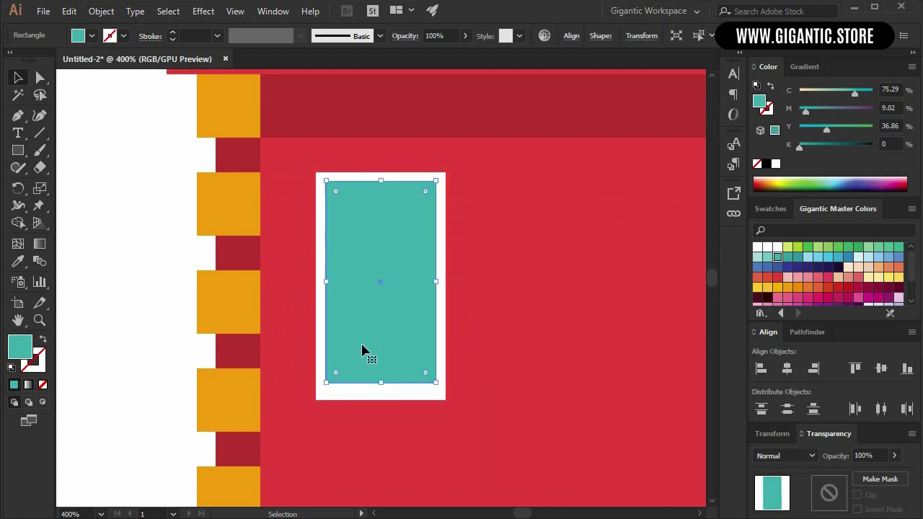
drag(387, 384, 386, 383)
drag(435, 281, 377, 309)
shift+click(416, 354)
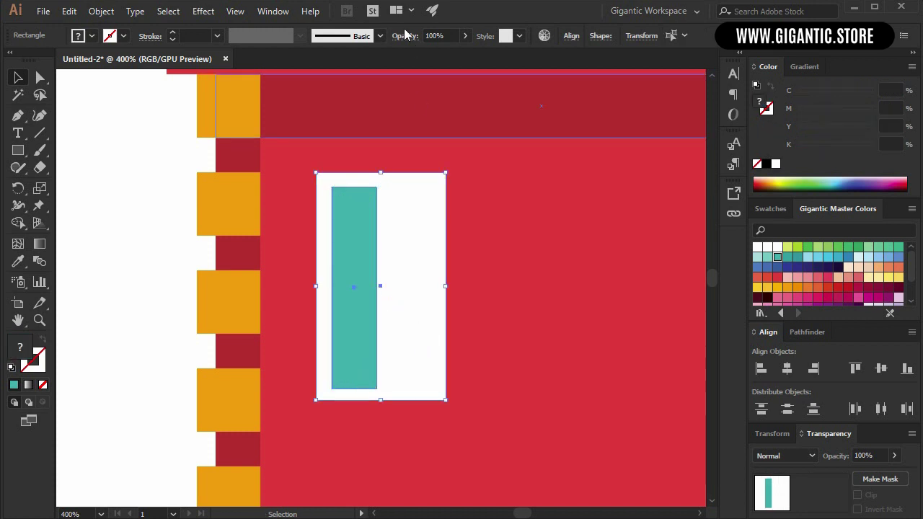
click(880, 367)
click(117, 274)
click(372, 287)
key(Left)
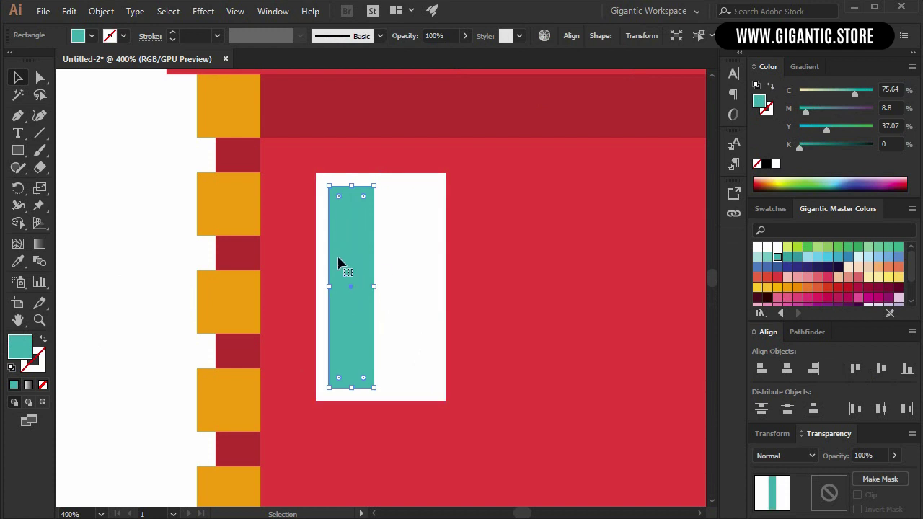
Duplicate the teal pane into the frame's right half and draw a tall rectangle over both.
key(ctrl+c)
key(ctrl+f)
drag(352, 268, 405, 265)
shift+click(353, 285)
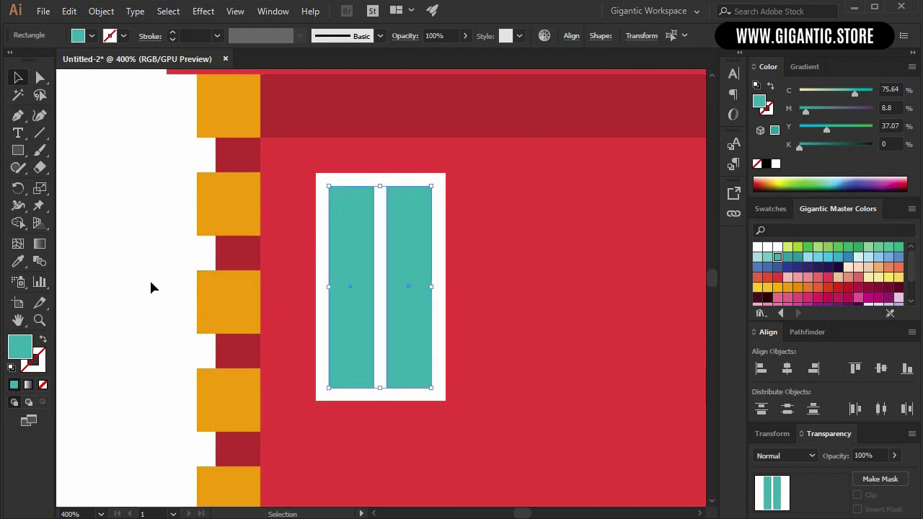
click(103, 272)
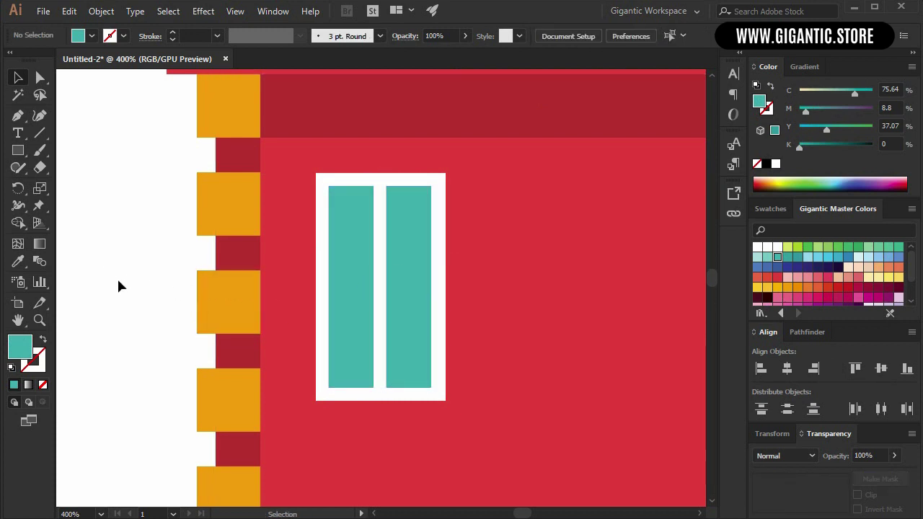
click(422, 352)
shift+click(353, 346)
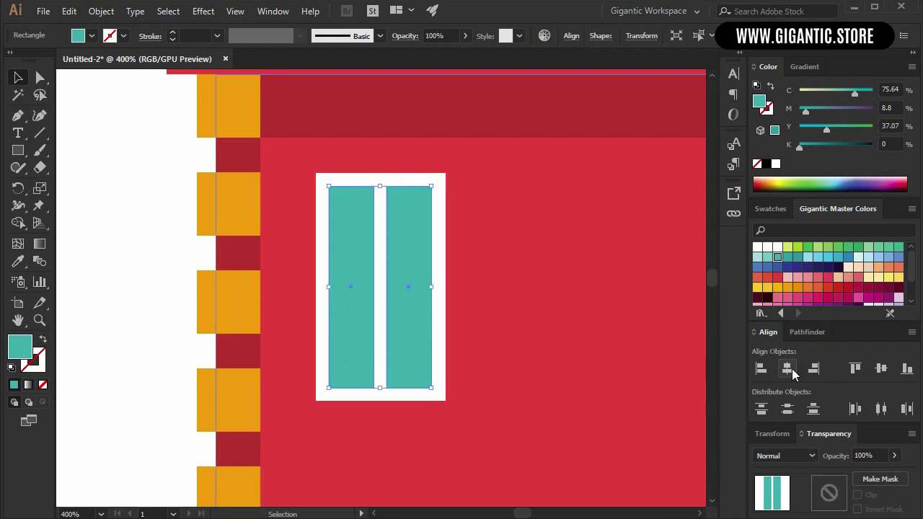
click(126, 251)
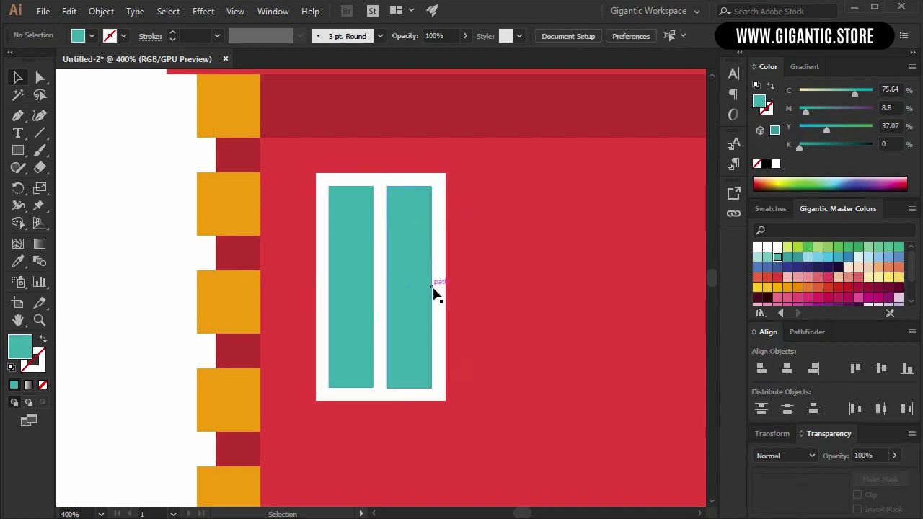
key(m)
drag(361, 186, 420, 442)
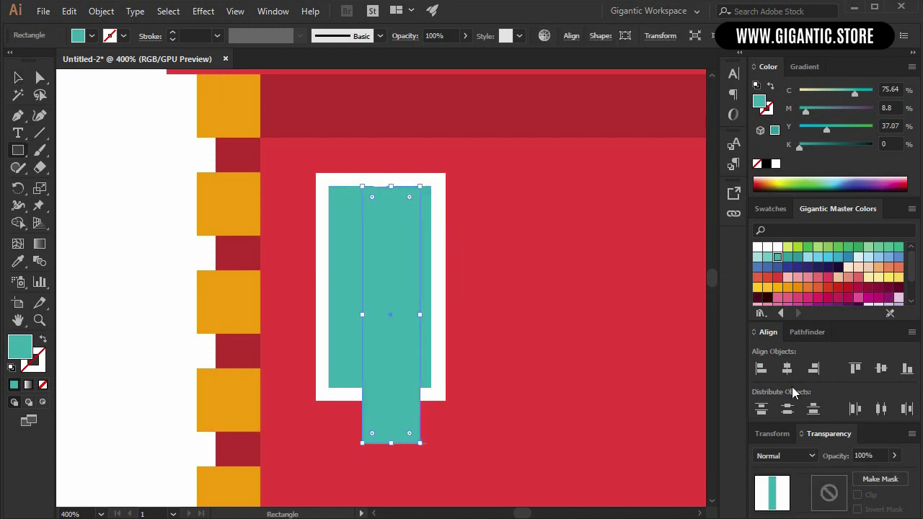
Make the new rectangle white, rotate it 45 degrees, and place it diagonally across the window.
click(757, 247)
key(v)
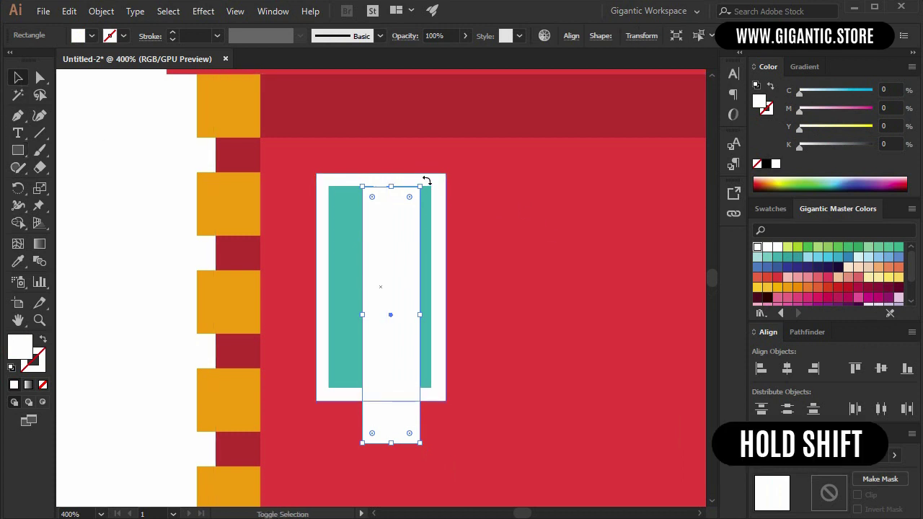
drag(427, 181, 485, 256)
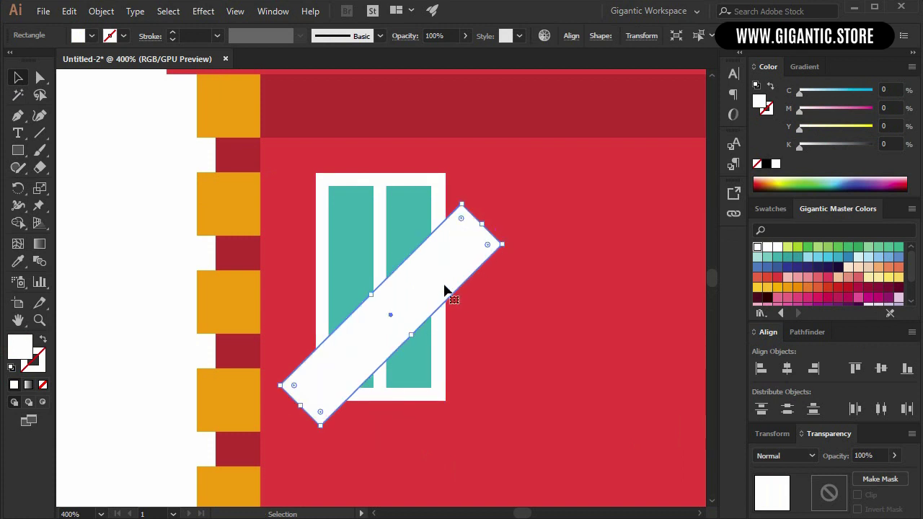
drag(432, 277, 408, 195)
drag(405, 192, 406, 192)
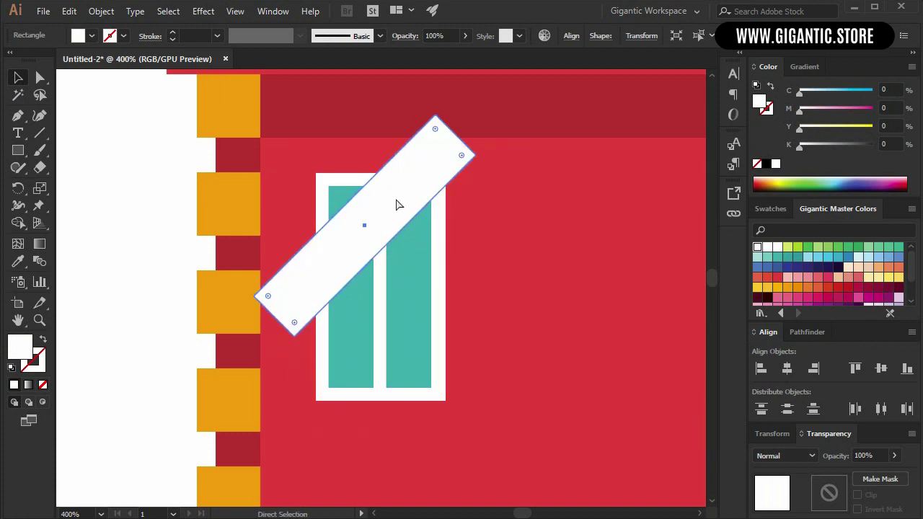
Duplicate the diagonal bar lower down and narrow it into a thin stripe.
key(ctrl+c)
key(ctrl+f)
drag(398, 205, 434, 268)
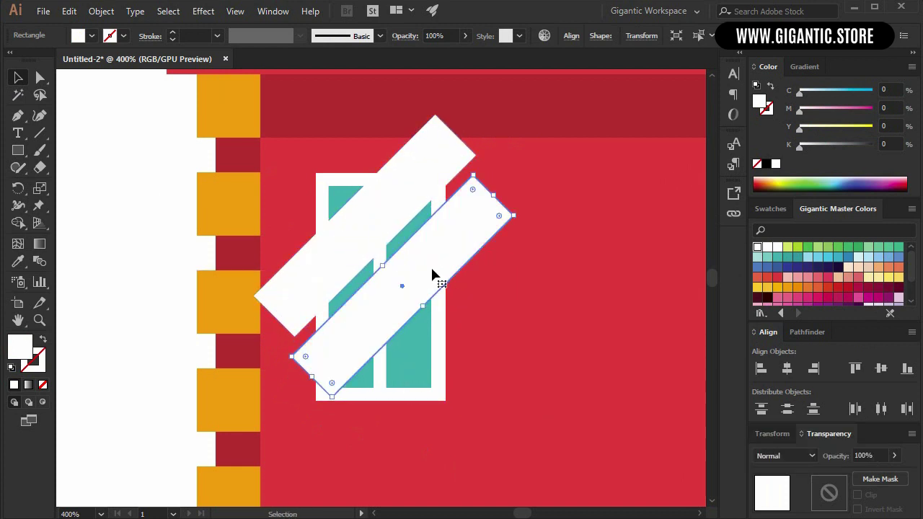
drag(423, 308, 404, 283)
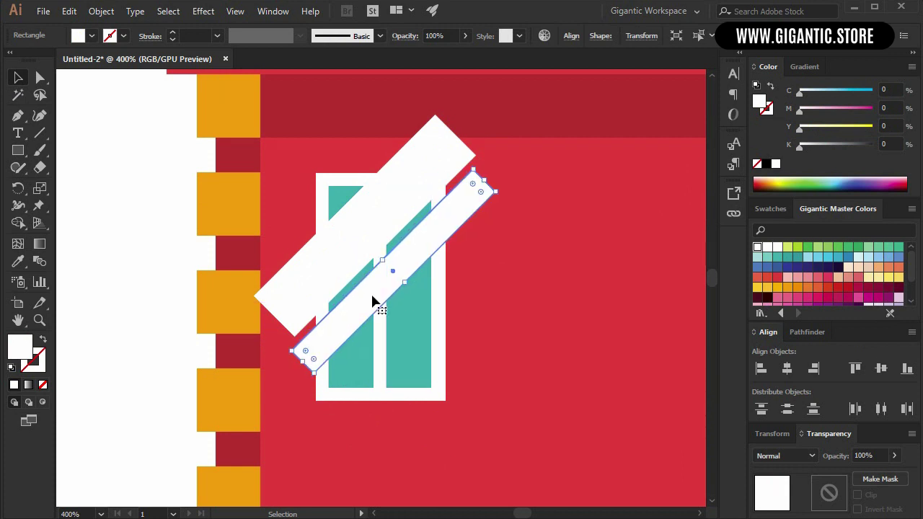
Select both teal panes, duplicate them in place, and add the lower white bar to the selection.
click(115, 195)
click(412, 356)
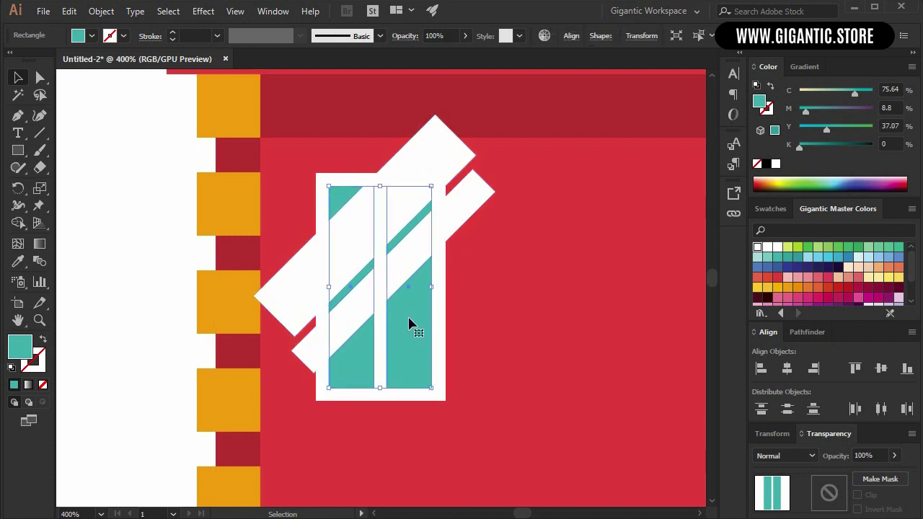
key(a)
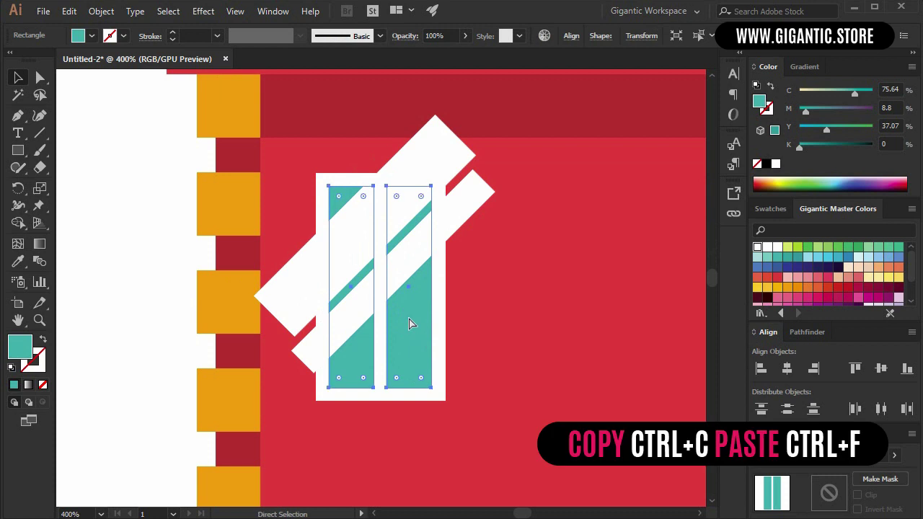
key(v)
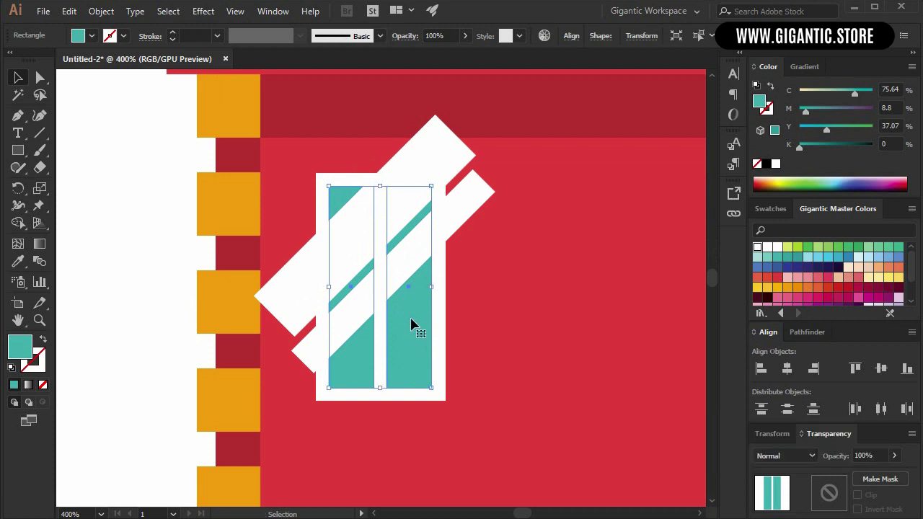
shift+click(458, 220)
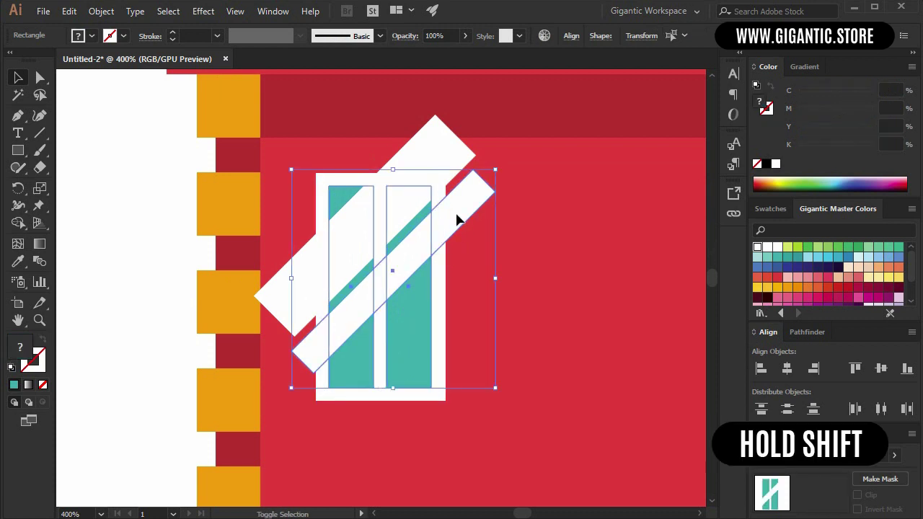
Divide the panes along both white diagonal bars with Pathfinder Divide.
shift+click(446, 154)
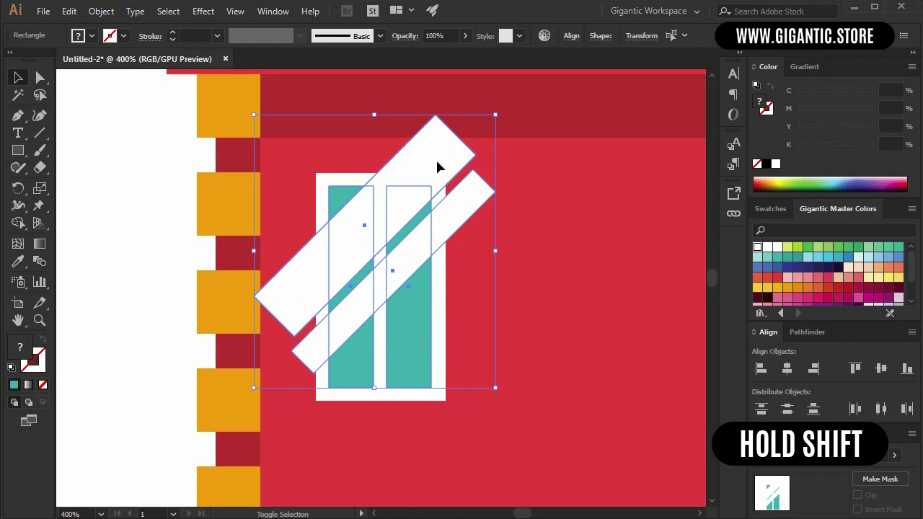
click(803, 334)
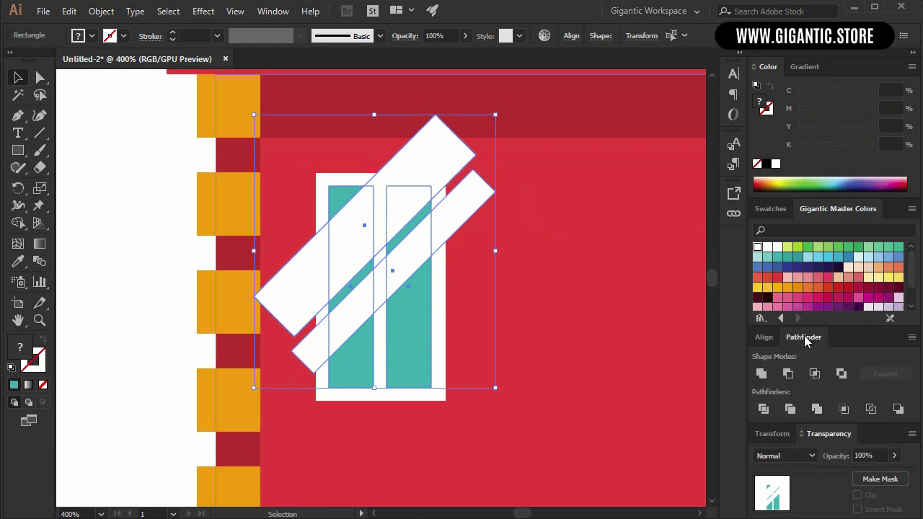
click(763, 409)
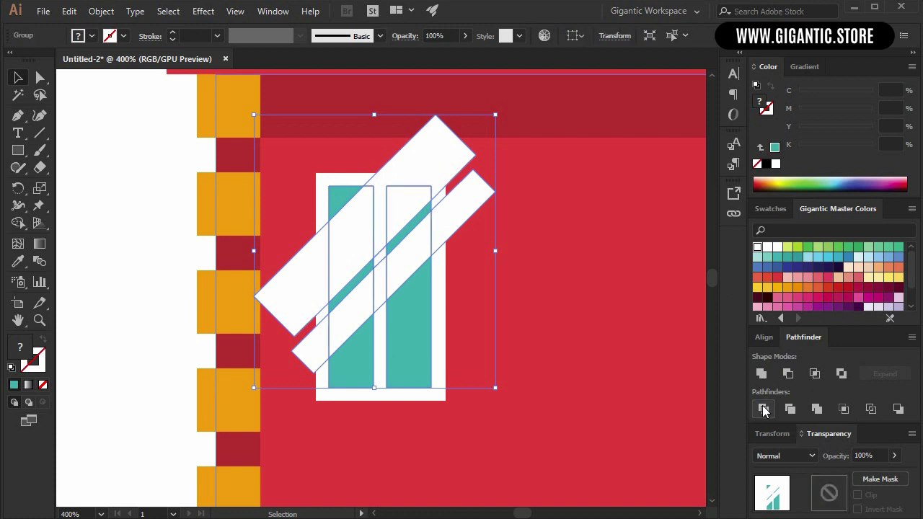
Ungroup the divided pieces and delete the leftover bar pieces.
right_click(420, 175)
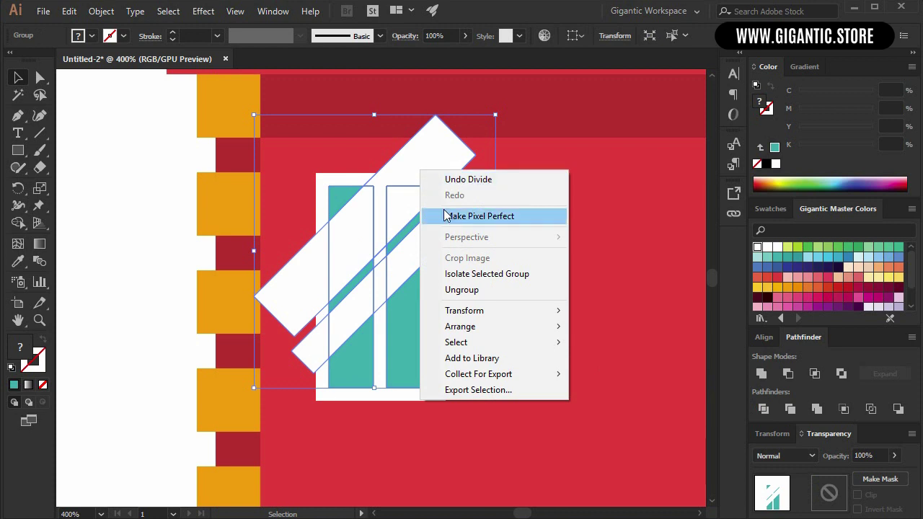
click(463, 290)
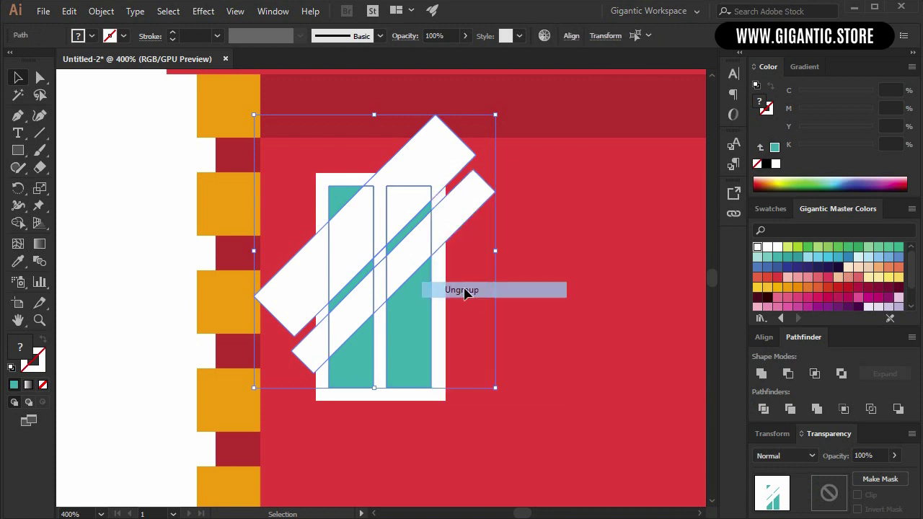
click(179, 206)
click(459, 216)
key(Delete)
click(431, 152)
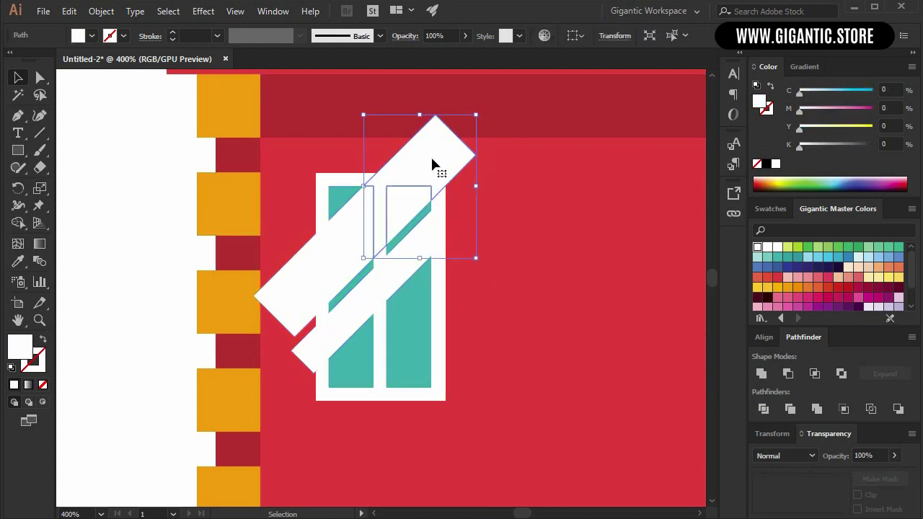
Delete the leftover bar pieces around the window panes.
key(Delete)
click(305, 276)
key(Delete)
click(322, 344)
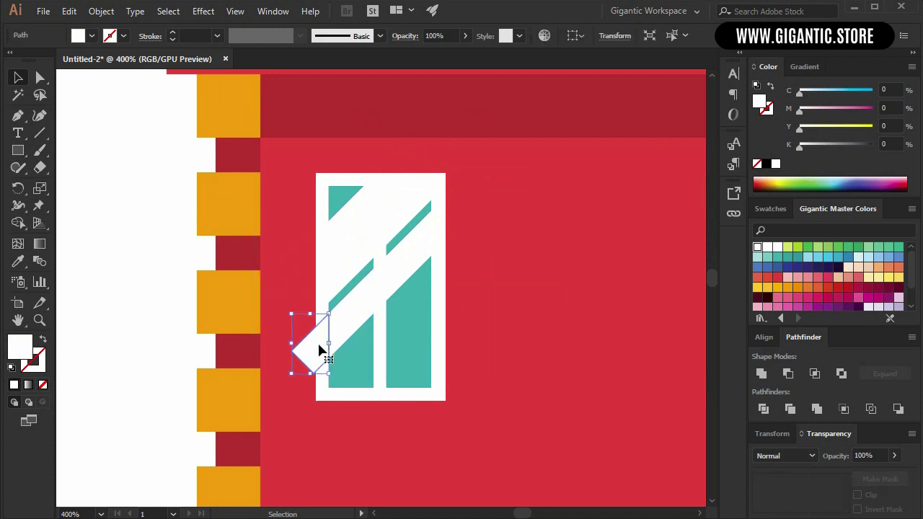
key(Delete)
Group the white stripes in both panes and set them to 55% opacity.
click(354, 262)
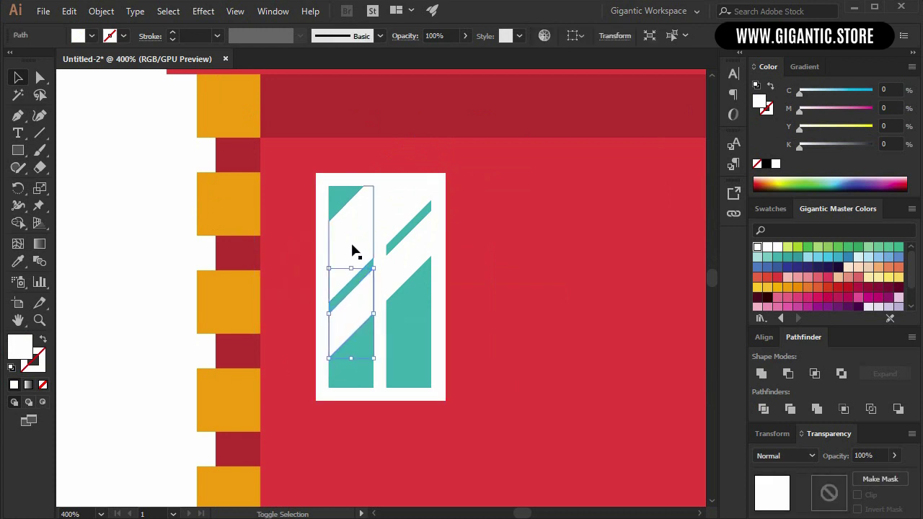
shift+click(421, 250)
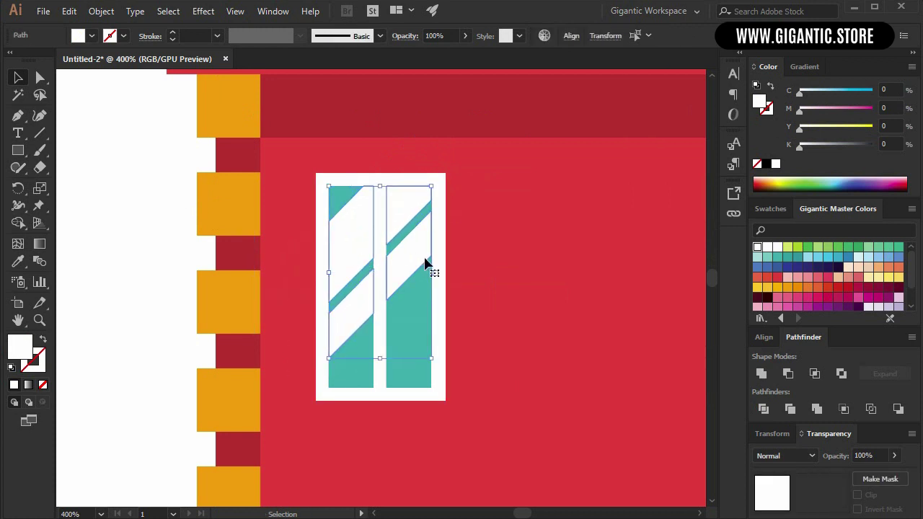
key(a)
key(ctrl+g)
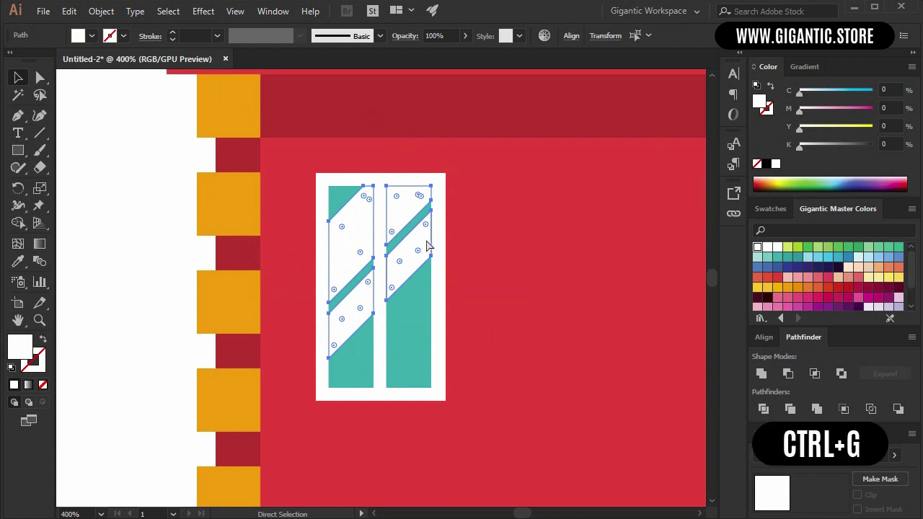
key(v)
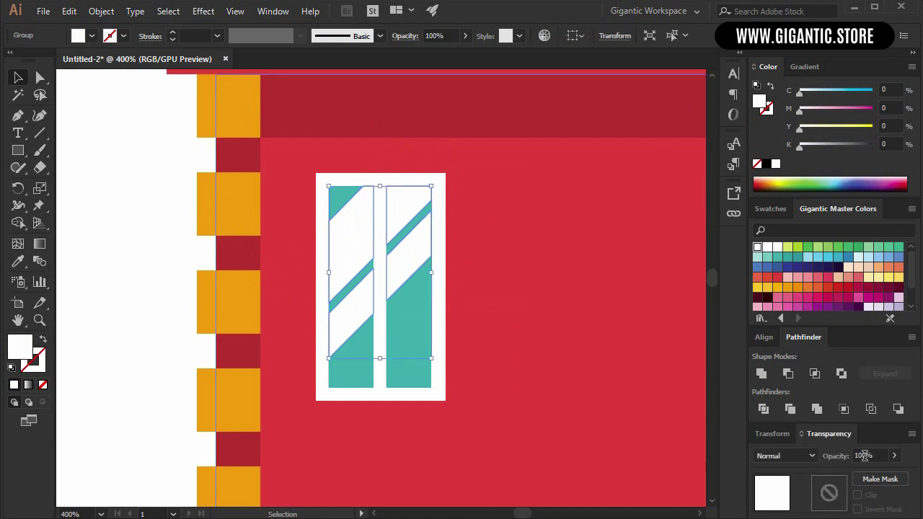
click(852, 455)
text(5)
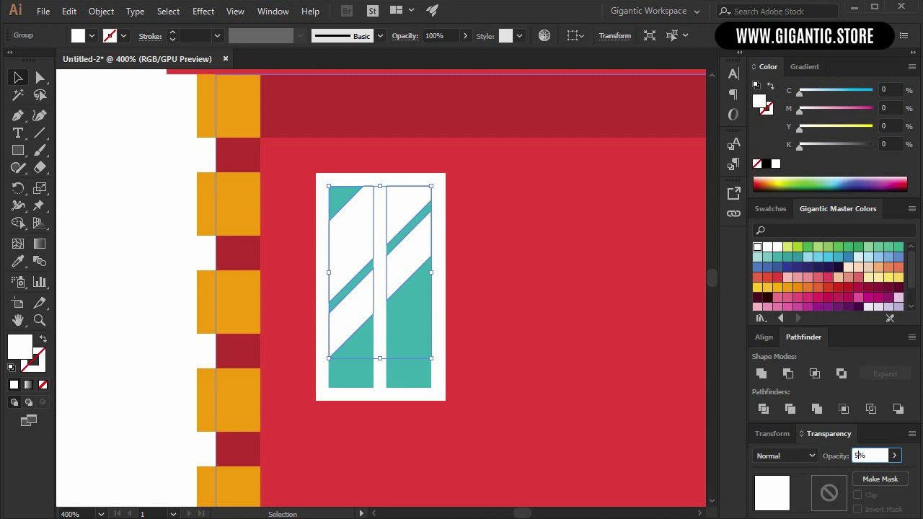
text(5)
key(Return)
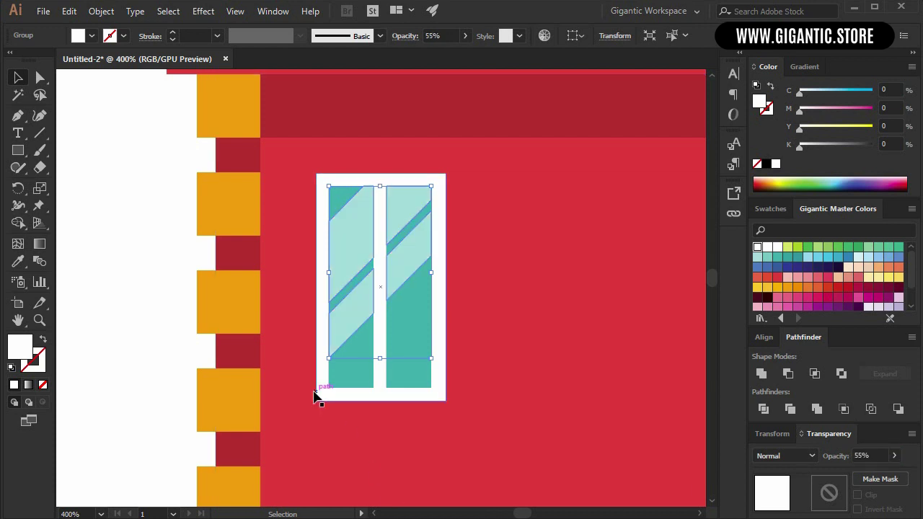
Group the whole window, frame and panes together.
click(79, 273)
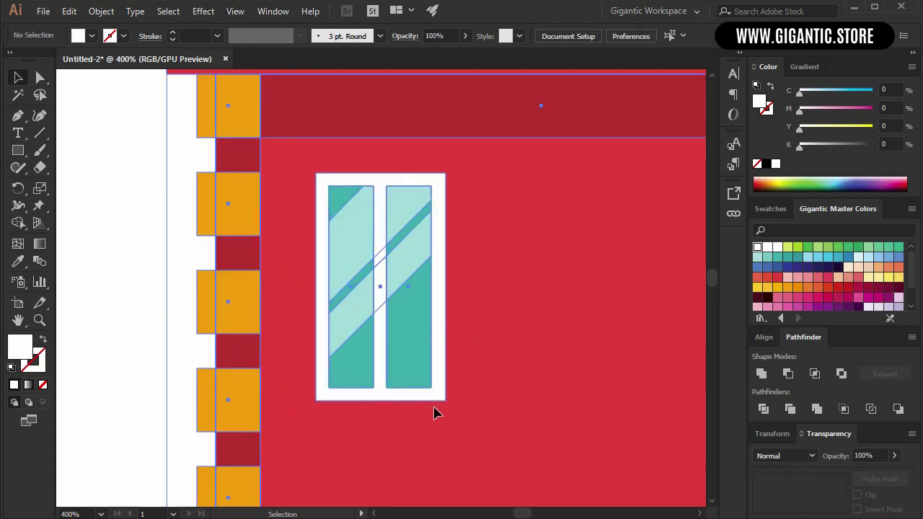
click(425, 389)
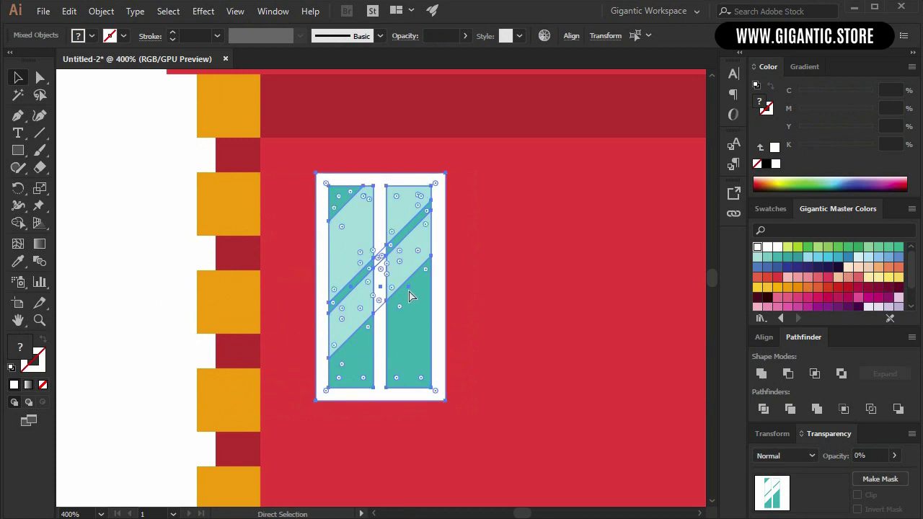
key(ctrl+g)
scroll(88, 330, down, 1)
click(88, 299)
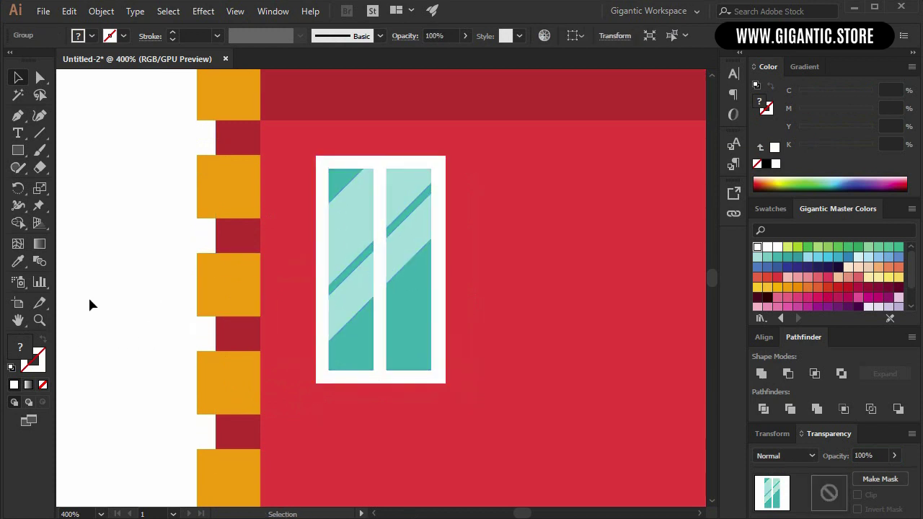
Draw an orange sill rectangle below the window, centred horizontally on it.
key(m)
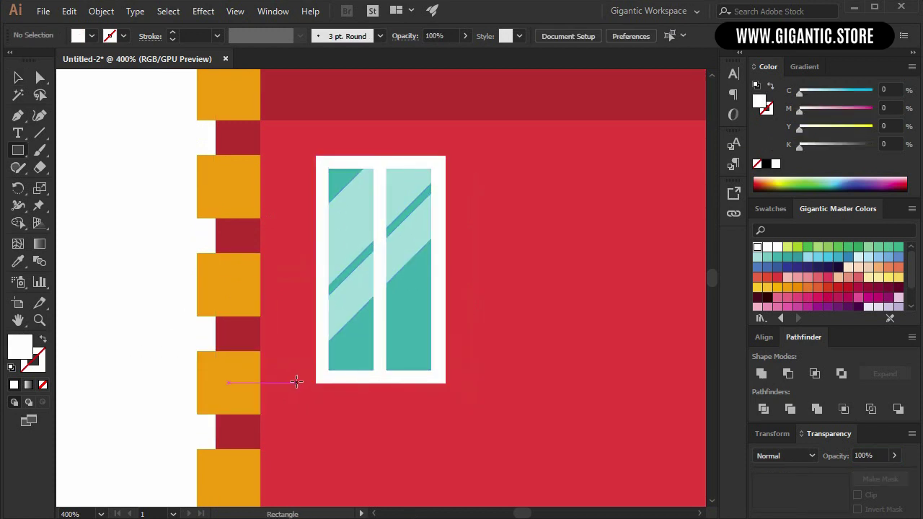
drag(296, 382, 480, 410)
key(i)
click(209, 381)
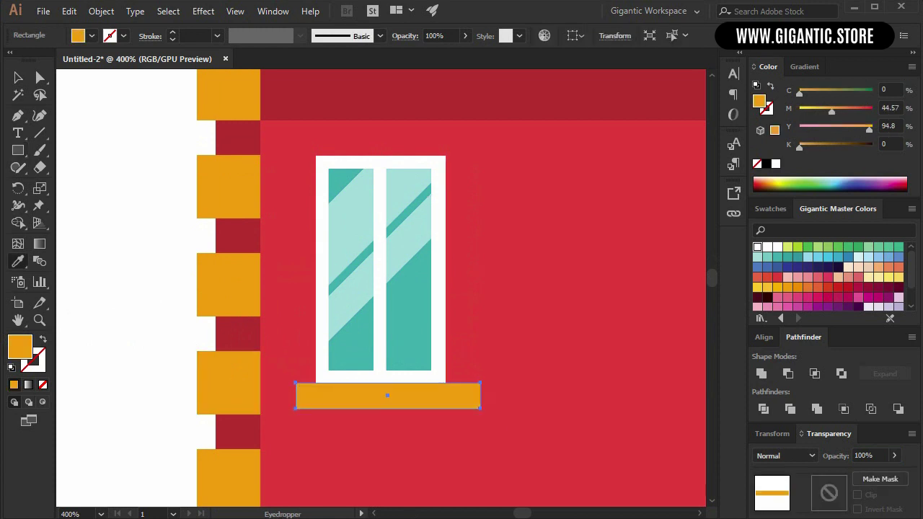
click(16, 80)
shift+click(411, 370)
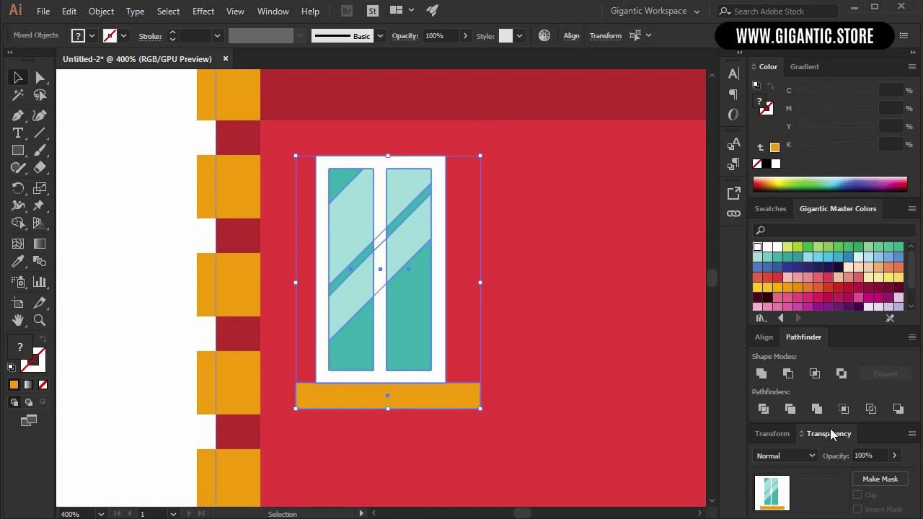
click(763, 337)
click(786, 369)
click(190, 367)
Duplicate the sill, stretch the copy down beneath it, and fill it dark red.
click(356, 406)
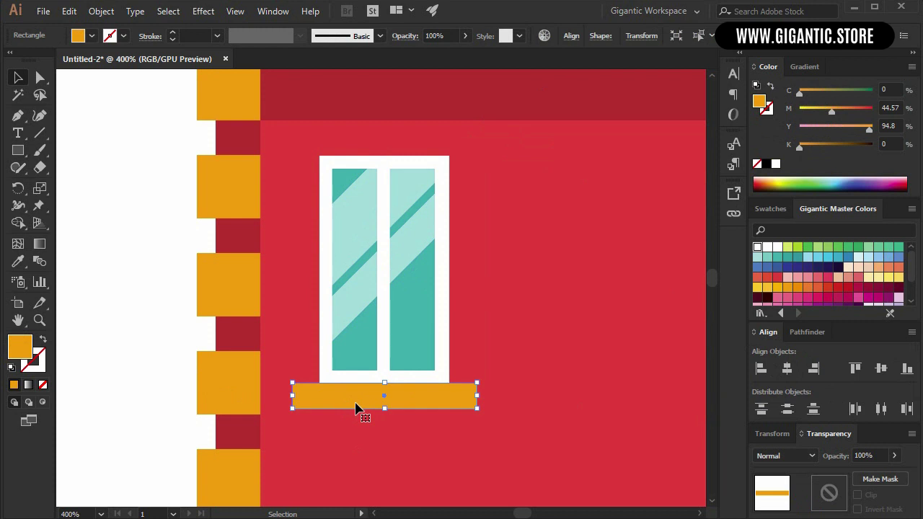
key(ctrl+c)
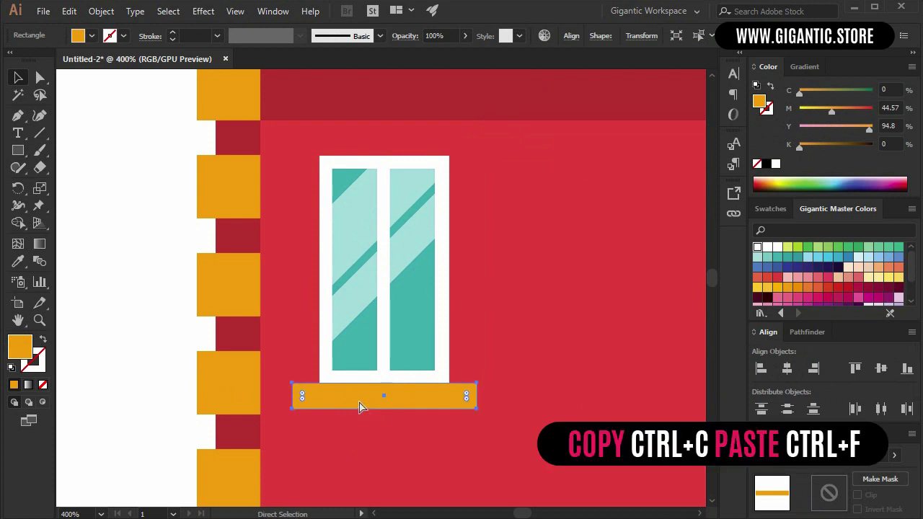
key(ctrl+f)
drag(385, 385, 387, 448)
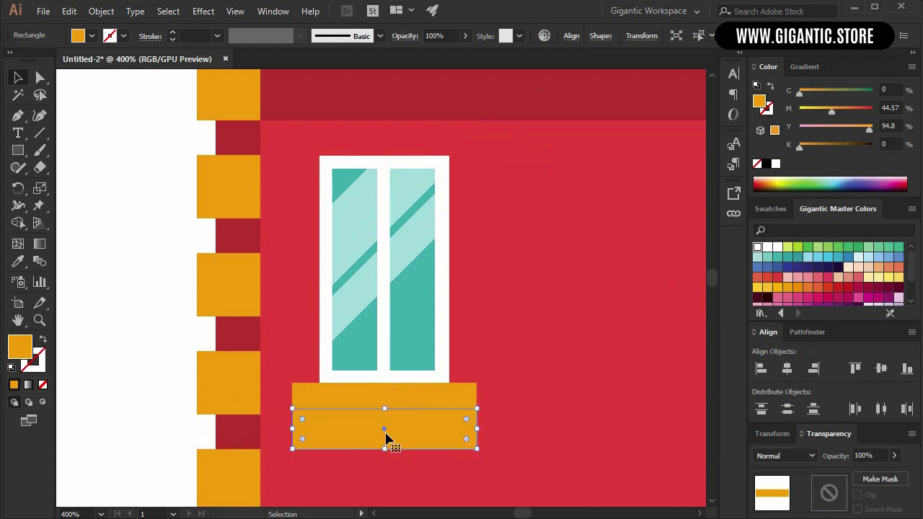
key(i)
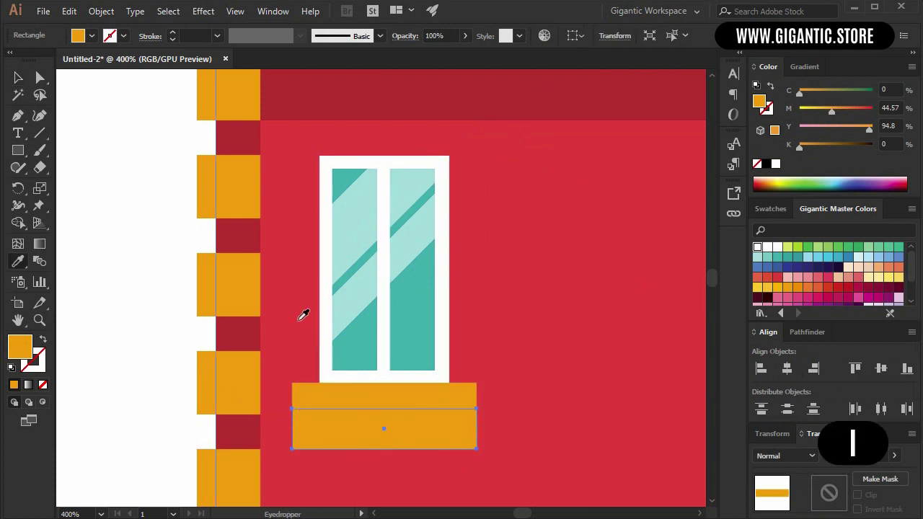
click(250, 238)
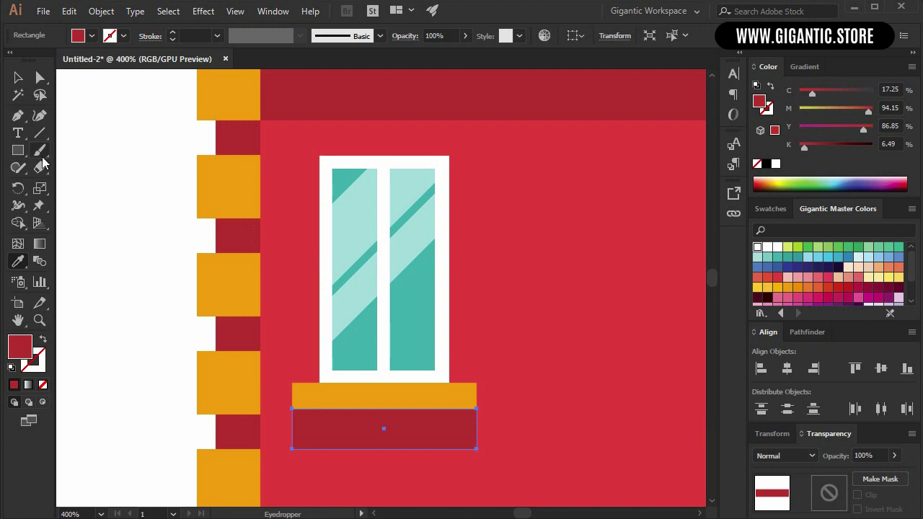
click(19, 78)
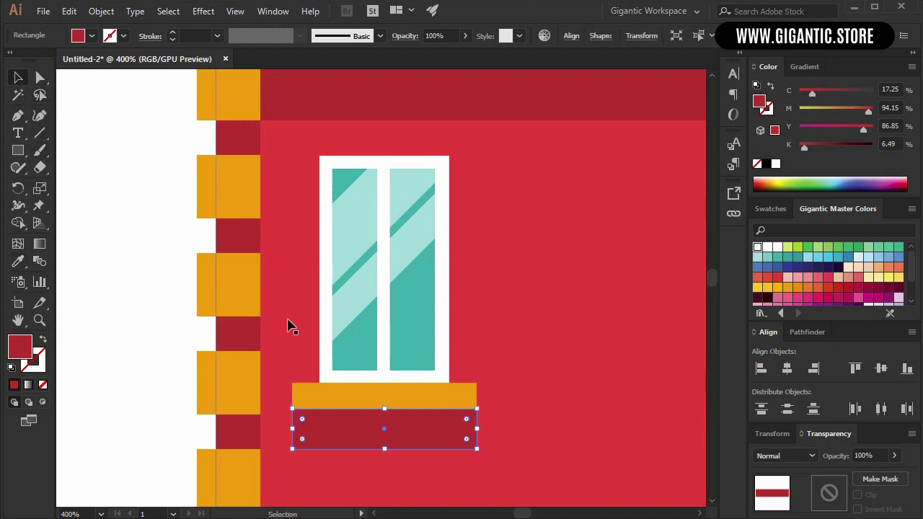
Duplicate the window and its sill to the right.
shift+click(393, 399)
shift+click(400, 377)
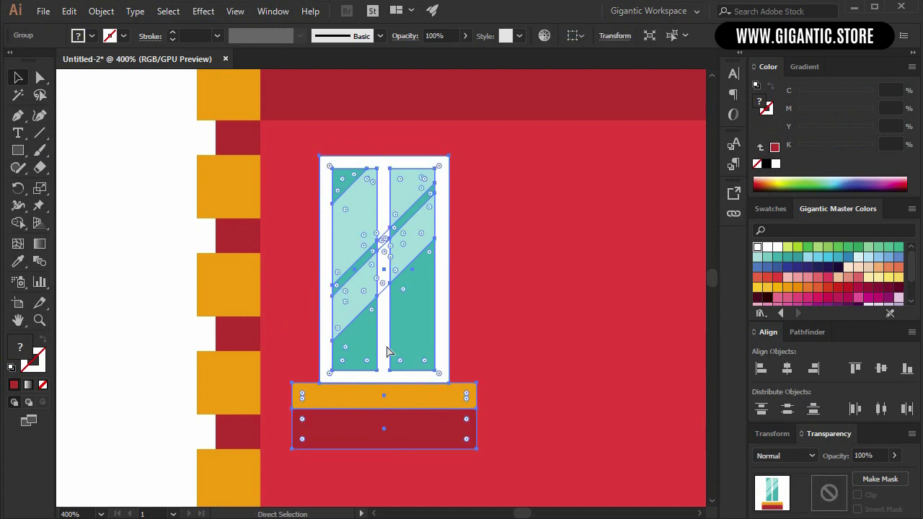
key(ctrl+minus)
key(ctrl+minus)
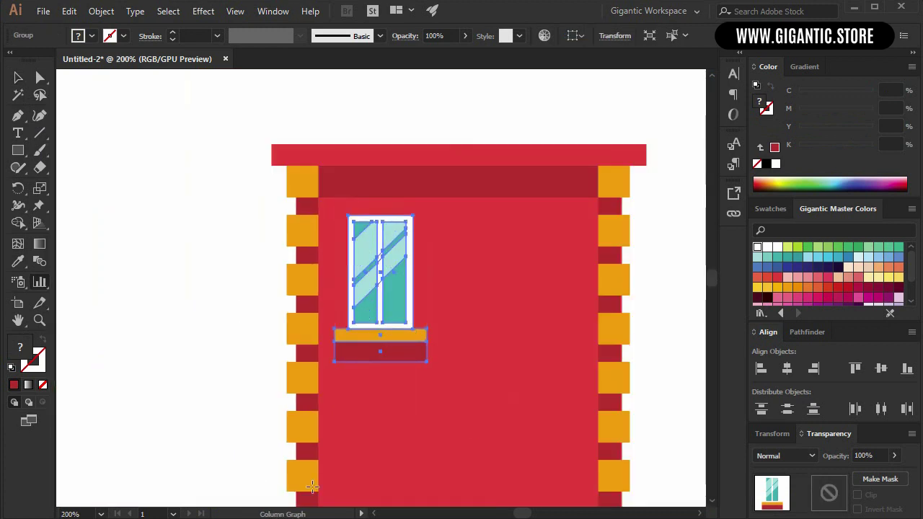
key(h)
drag(358, 445, 281, 414)
key(v)
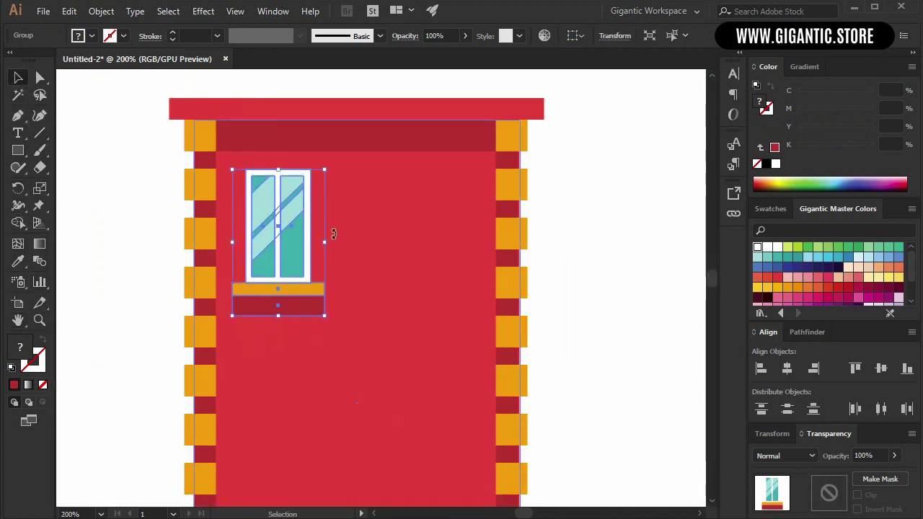
drag(289, 258, 307, 252)
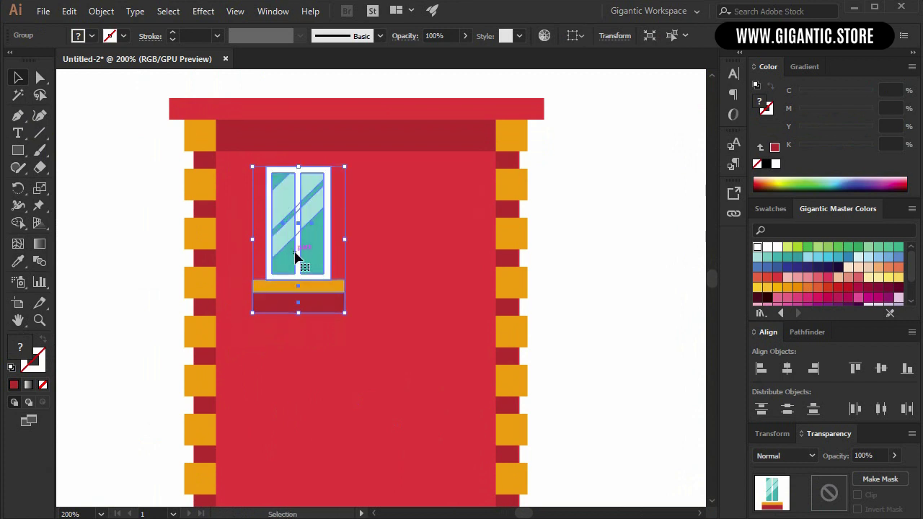
drag(297, 255, 413, 253)
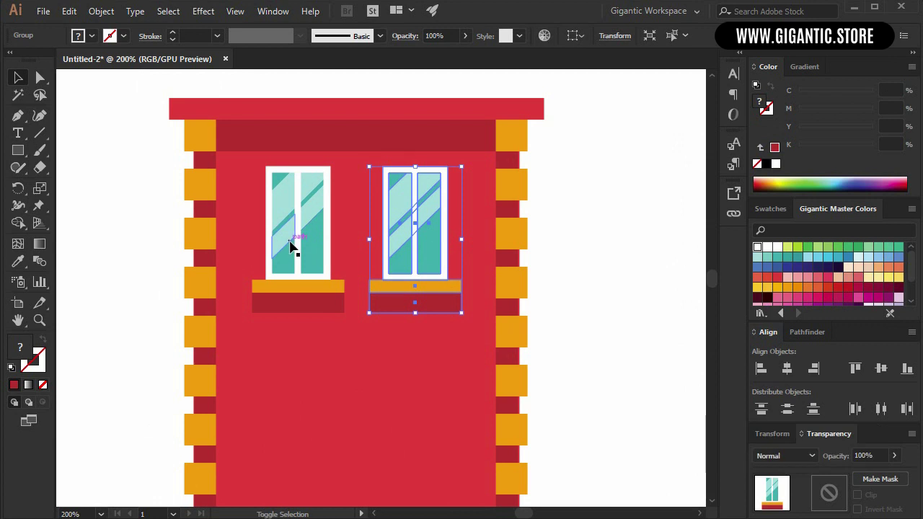
Centre the two windows horizontally on the building facade.
shift+click(290, 247)
click(636, 276)
key(ctrl+minus)
key(ctrl+minus)
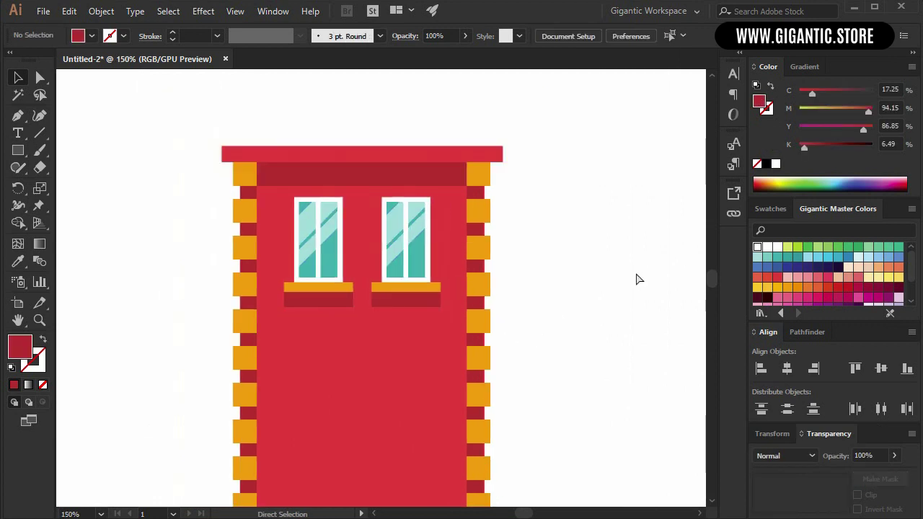
scroll(636, 279, down, 2)
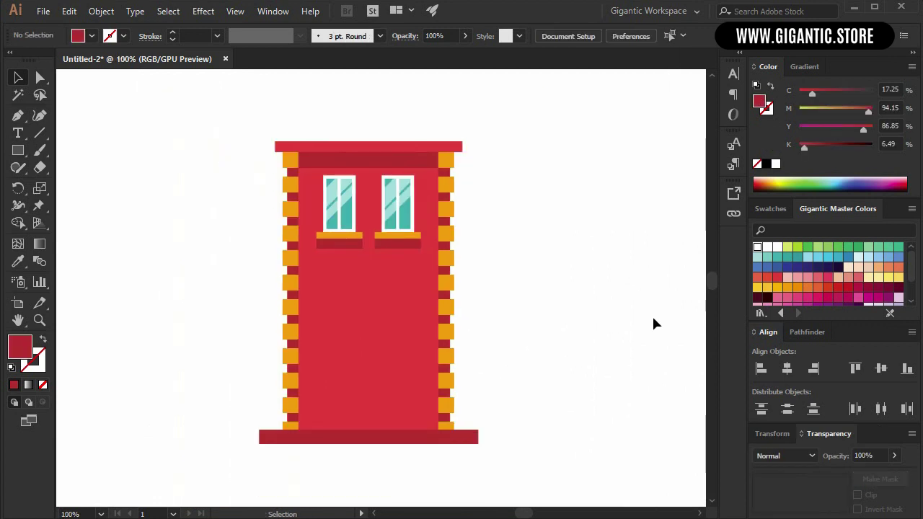
click(358, 221)
shift+click(394, 211)
drag(226, 426, 465, 126)
click(786, 368)
click(562, 303)
Copy the pair of windows straight down to form a second row.
click(411, 206)
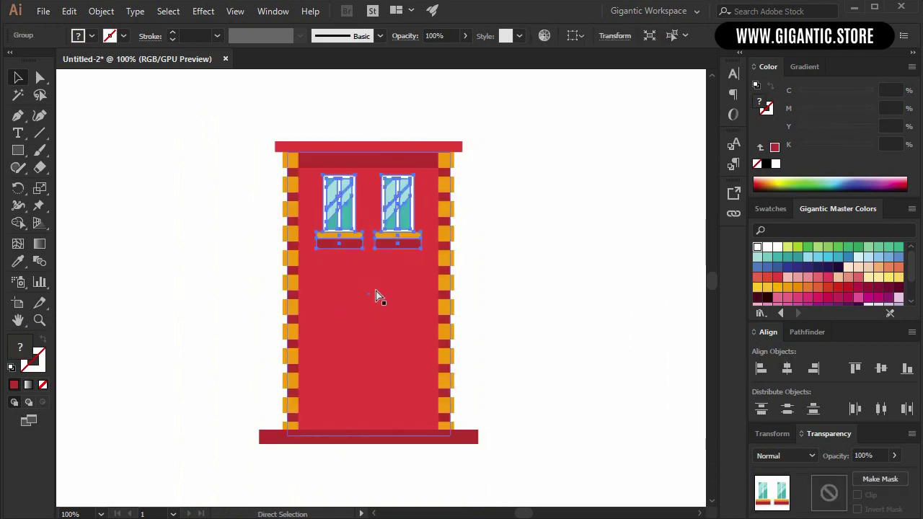
drag(407, 219, 406, 306)
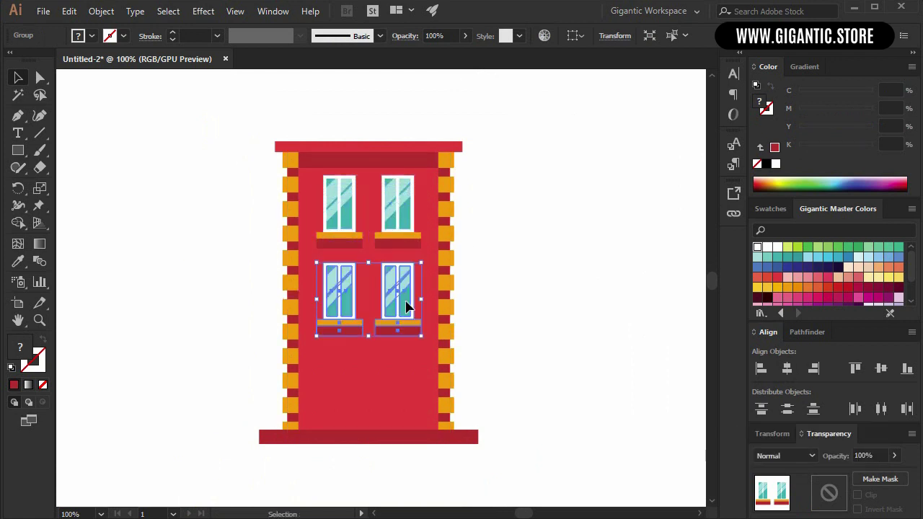
click(545, 314)
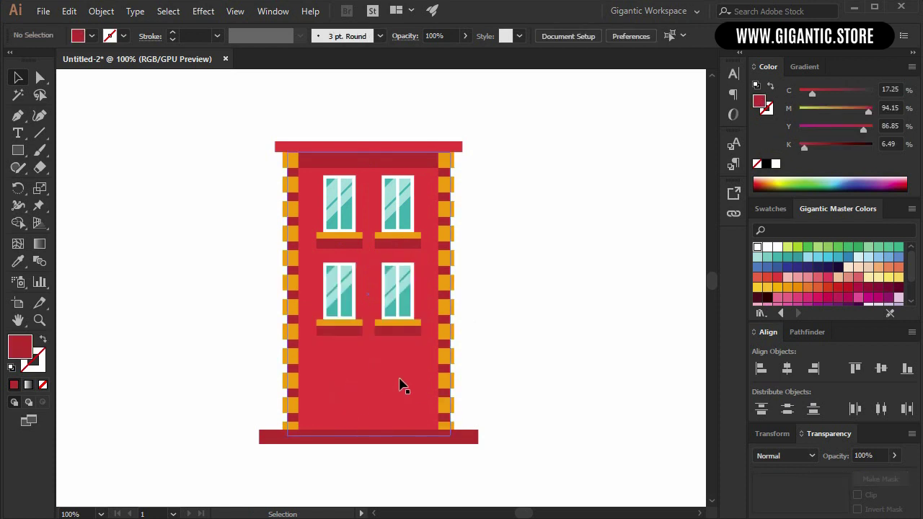
Draw a wide thin orange brick bar just below the lower windows.
key(ctrl+equal)
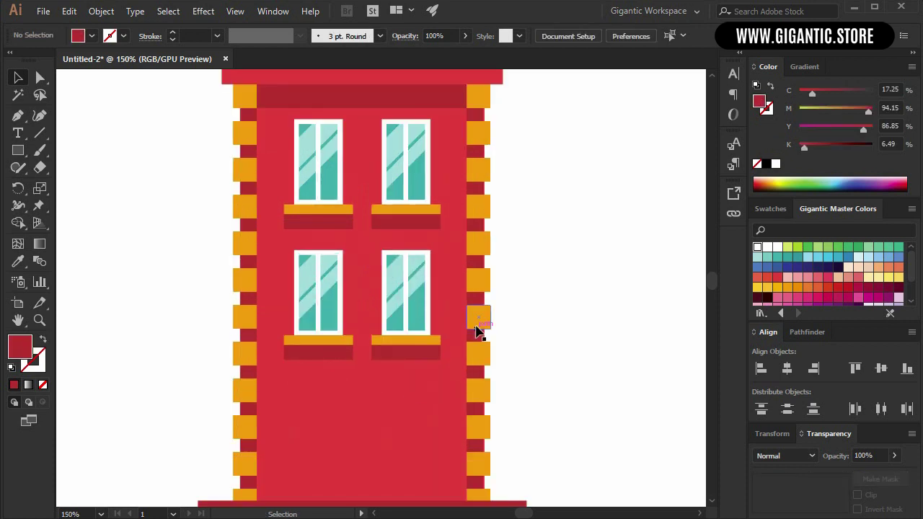
scroll(537, 303, down, 3)
key(m)
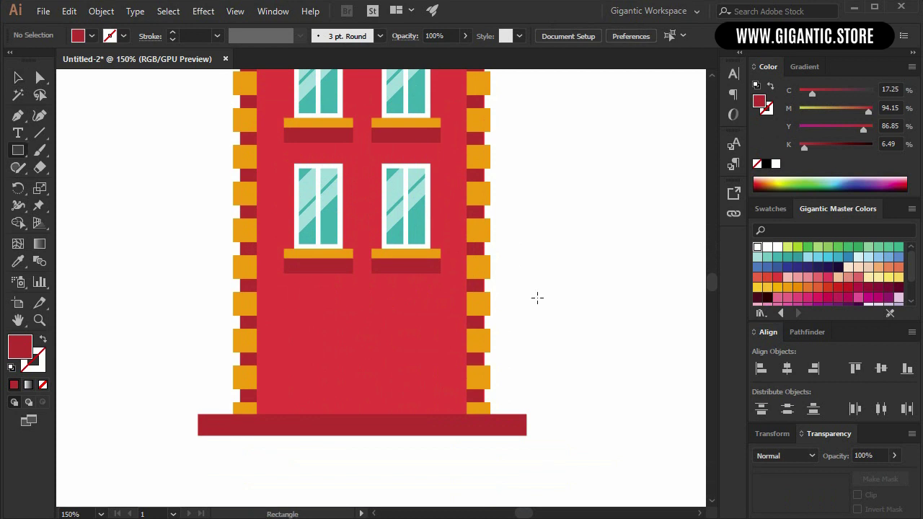
drag(308, 329, 425, 343)
key(i)
click(485, 335)
key(Up)
key(Up)
key(Up)
key(Up)
key(Up)
key(Up)
key(Up)
key(Up)
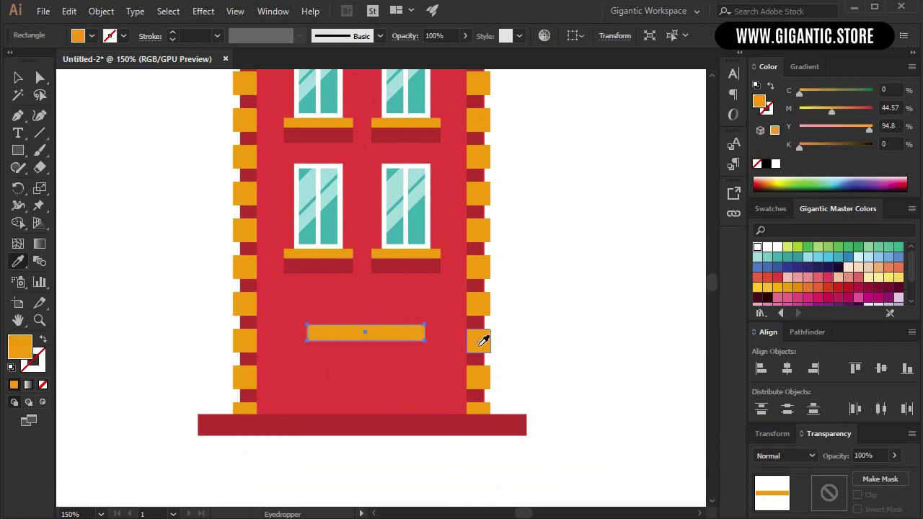
key(v)
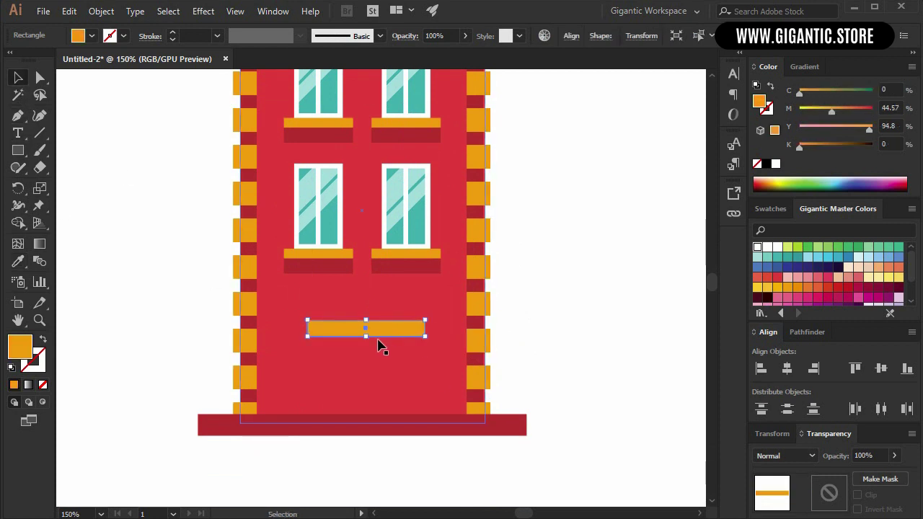
Duplicate the bar below itself and fill the copy with the dark red wall colour.
key(a)
key(v)
drag(367, 322, 376, 357)
key(i)
click(254, 291)
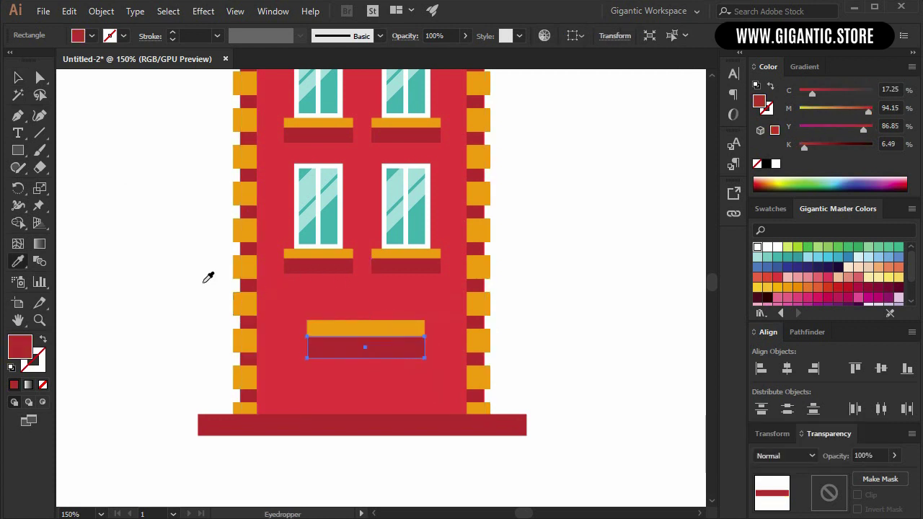
key(v)
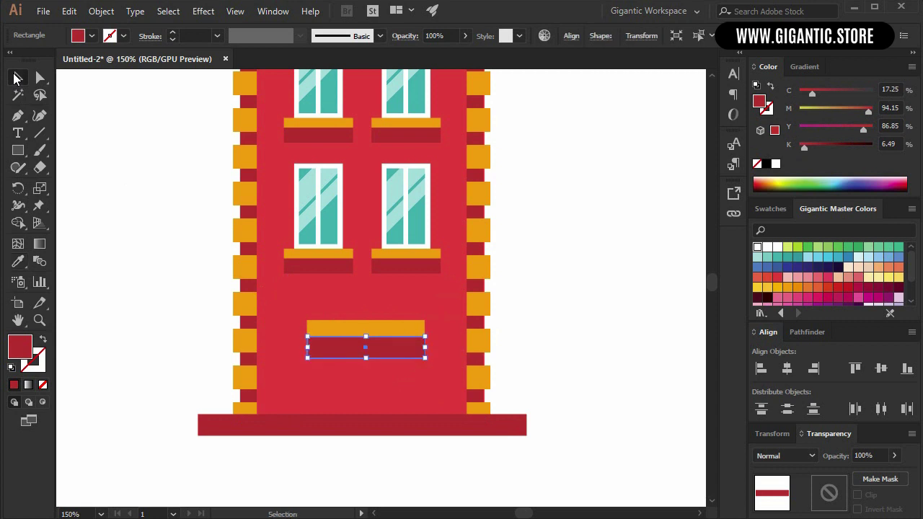
click(221, 333)
Draw a white door rectangle from the lintel down to the base strip.
key(m)
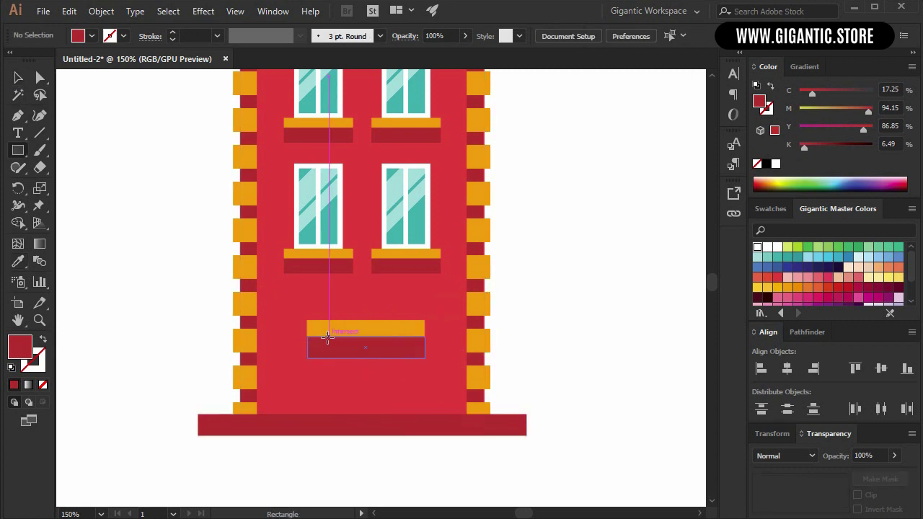
drag(328, 338, 406, 413)
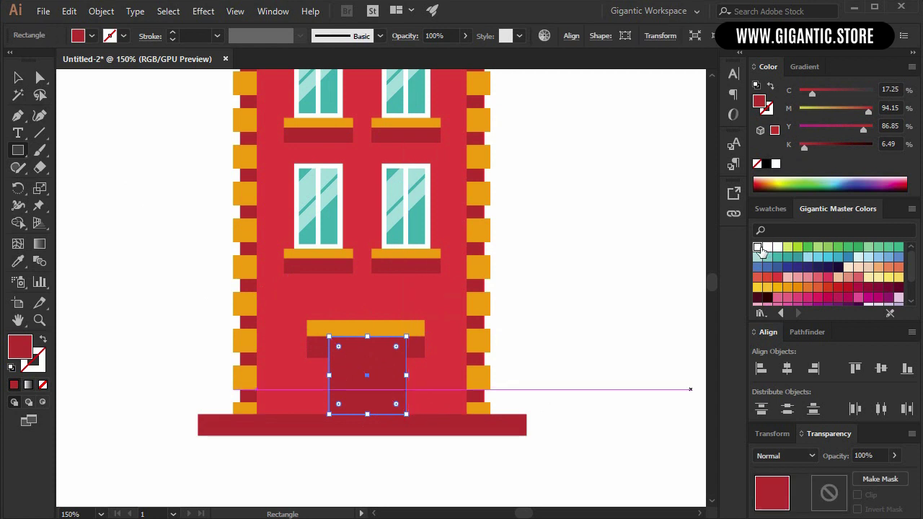
click(758, 247)
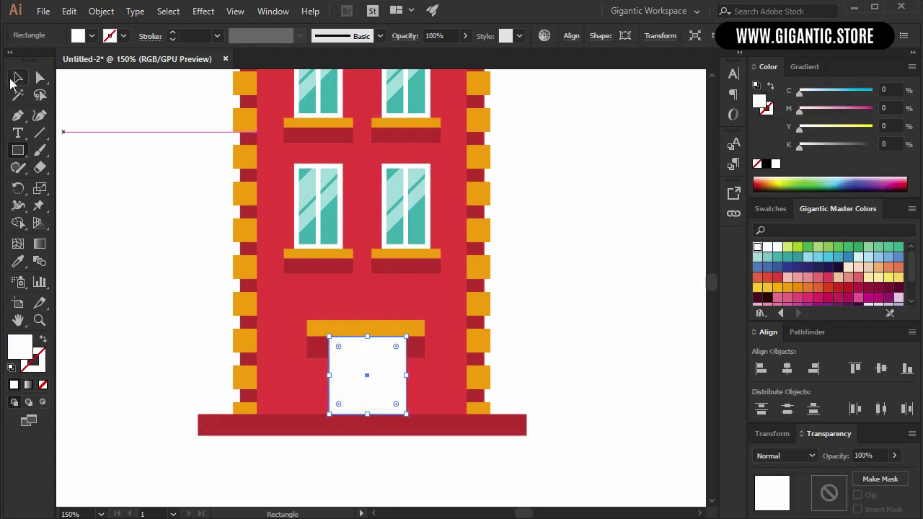
click(16, 81)
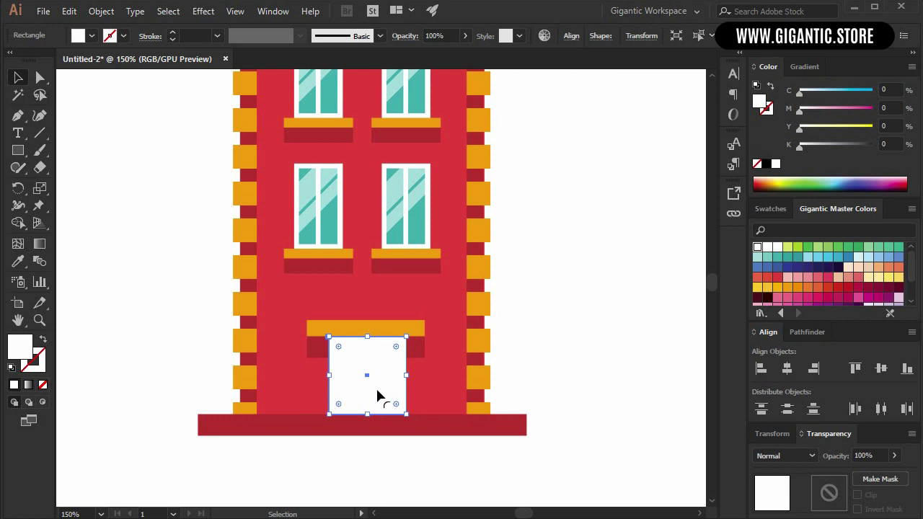
Inset a window-teal copy inside the white frame, then draw a tall narrow rectangle beside the door.
key(ctrl+c)
key(ctrl+f)
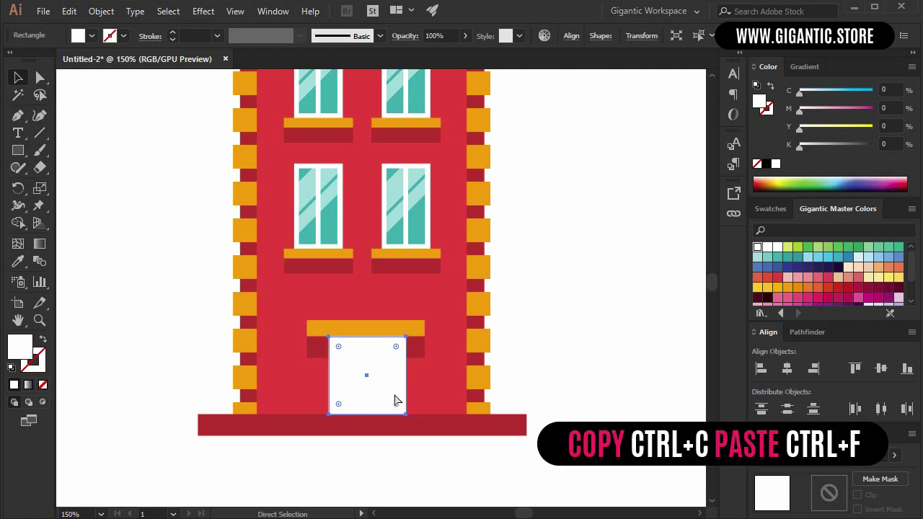
drag(407, 378, 401, 377)
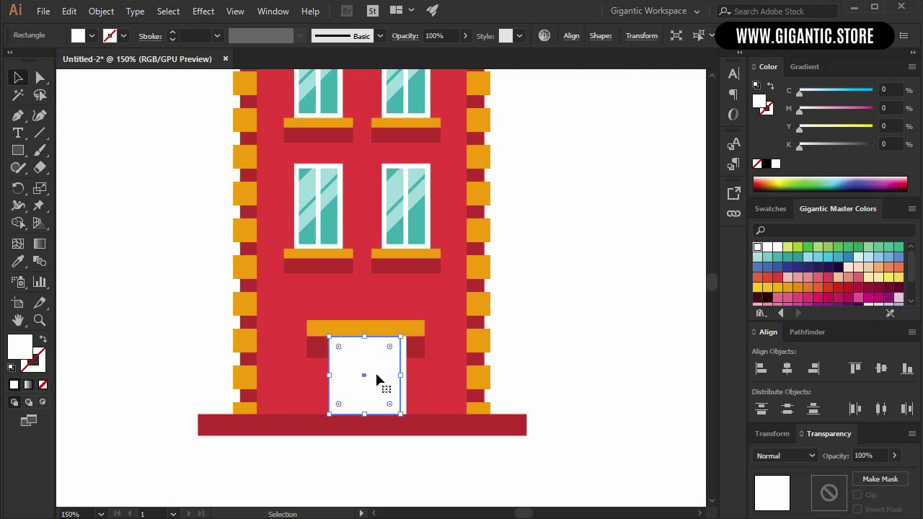
drag(330, 373, 339, 376)
key(i)
click(418, 229)
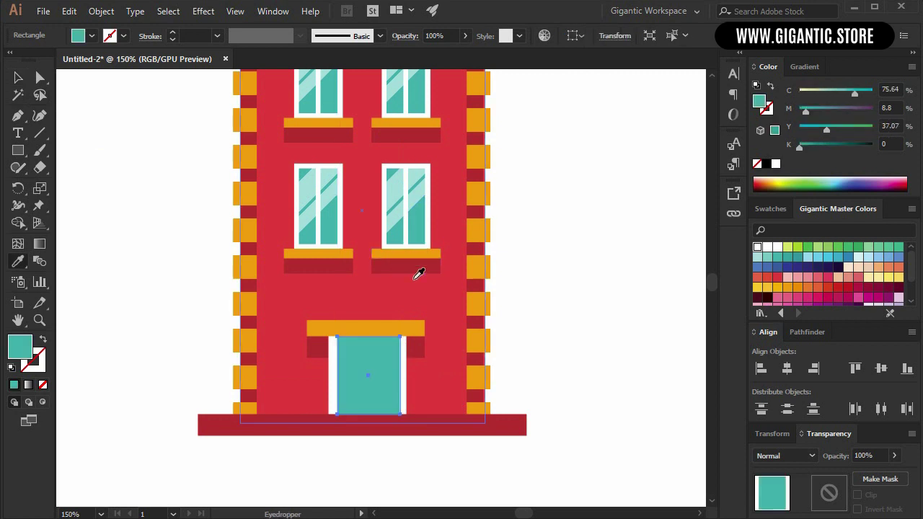
key(v)
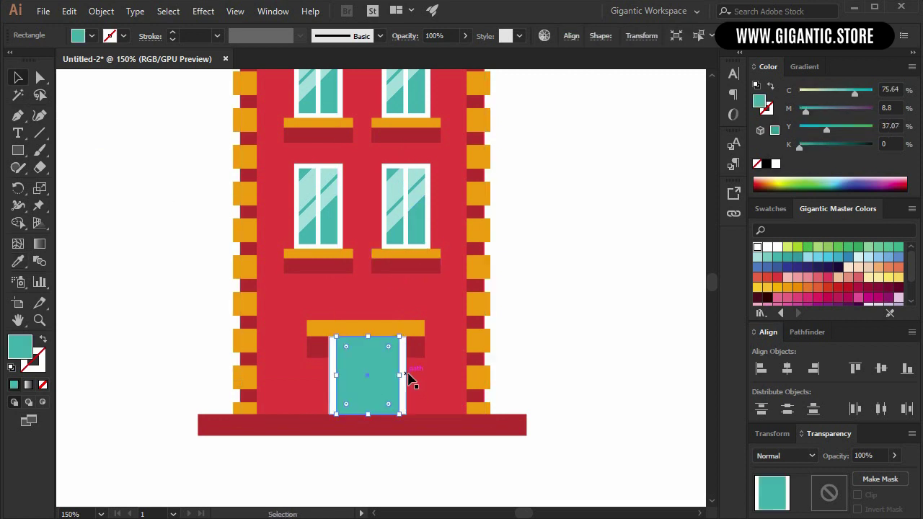
key(ctrl+shift+a)
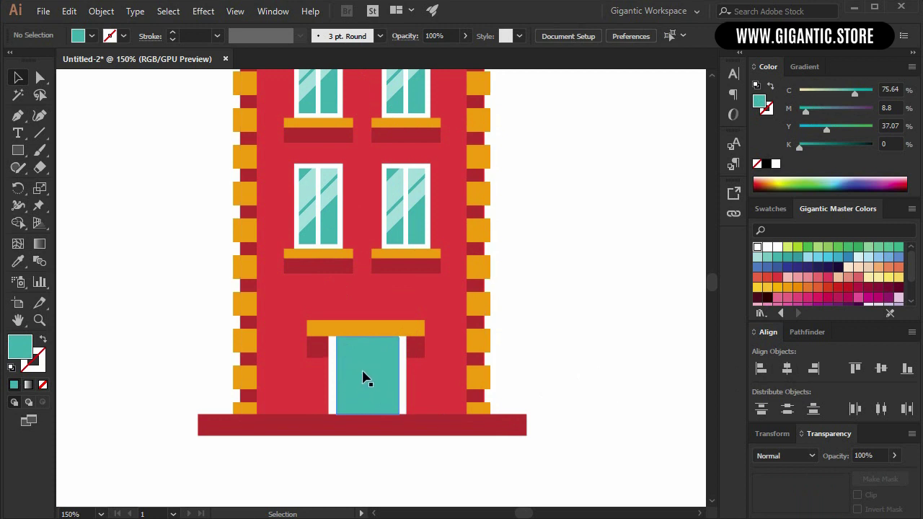
key(m)
drag(400, 292, 442, 406)
Fill the new rectangle white, rotate it about 45°, and duplicate it as a thin diagonal strip.
click(758, 248)
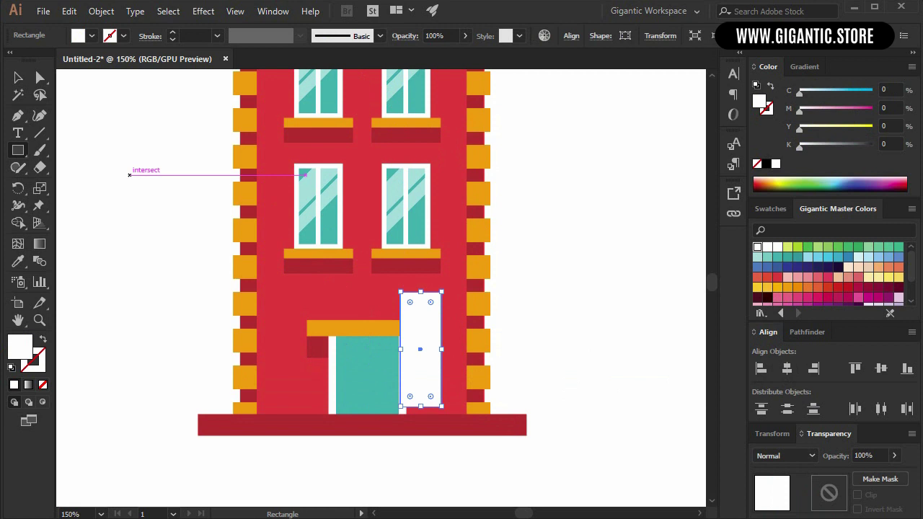
key(v)
drag(452, 294, 475, 324)
drag(425, 346, 408, 431)
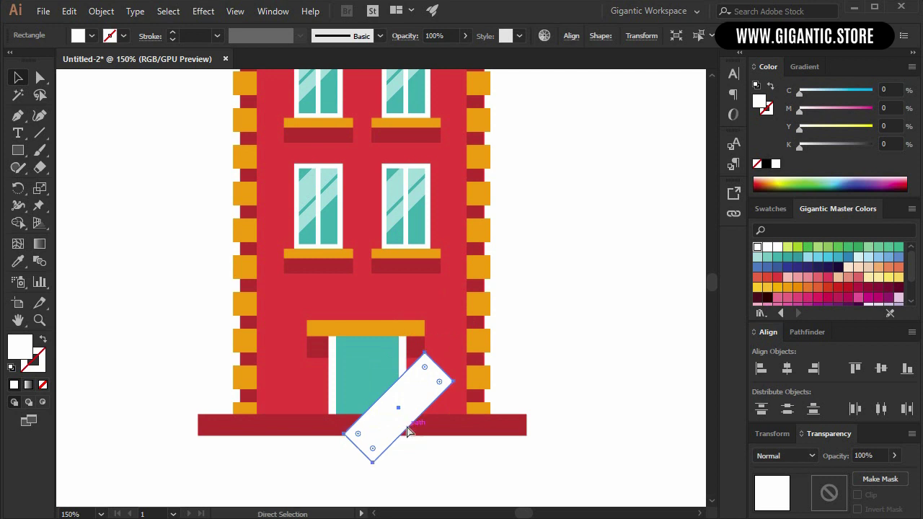
key(ctrl+c)
key(ctrl+f)
drag(417, 426, 408, 354)
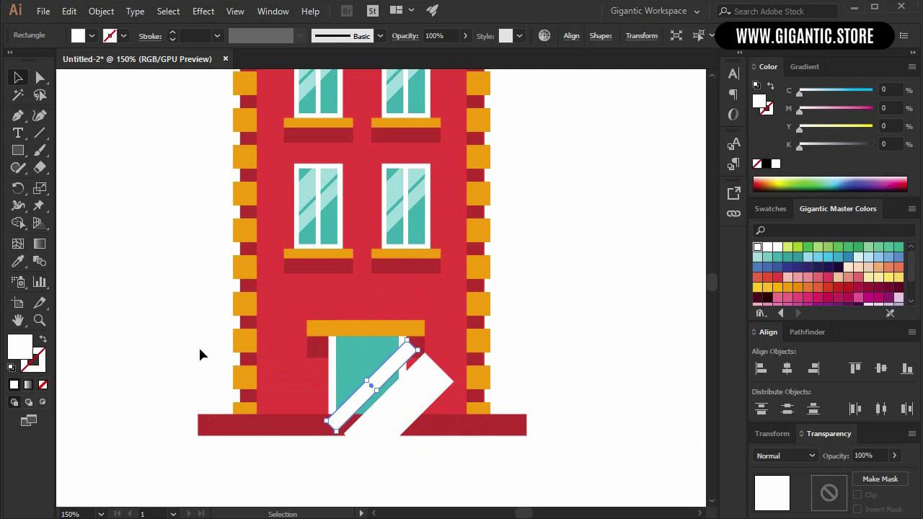
Divide a front copy of the teal door along the diagonal strip and ungroup the pieces.
click(357, 354)
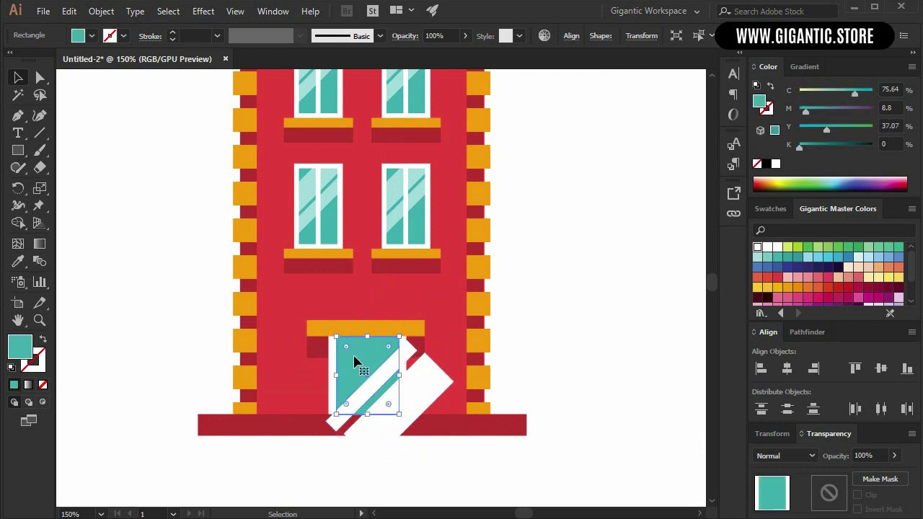
key(ctrl+c)
key(ctrl+f)
shift+click(377, 384)
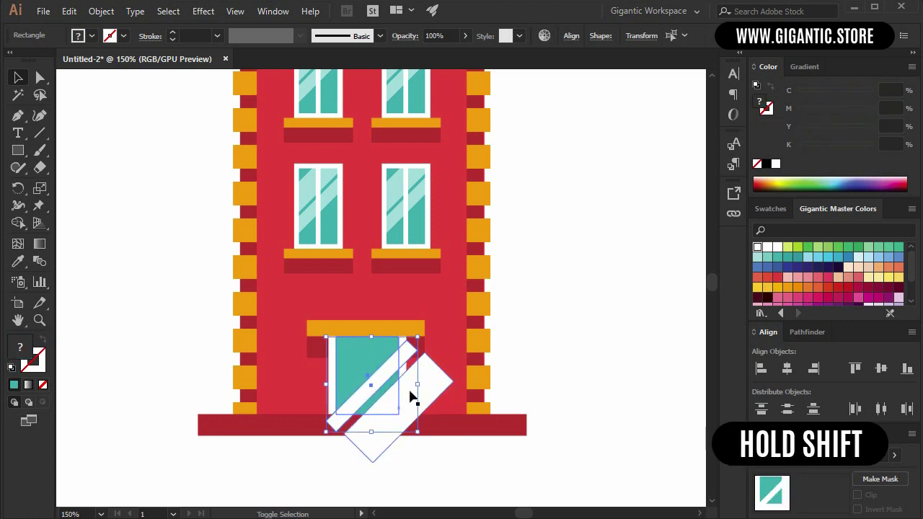
click(806, 332)
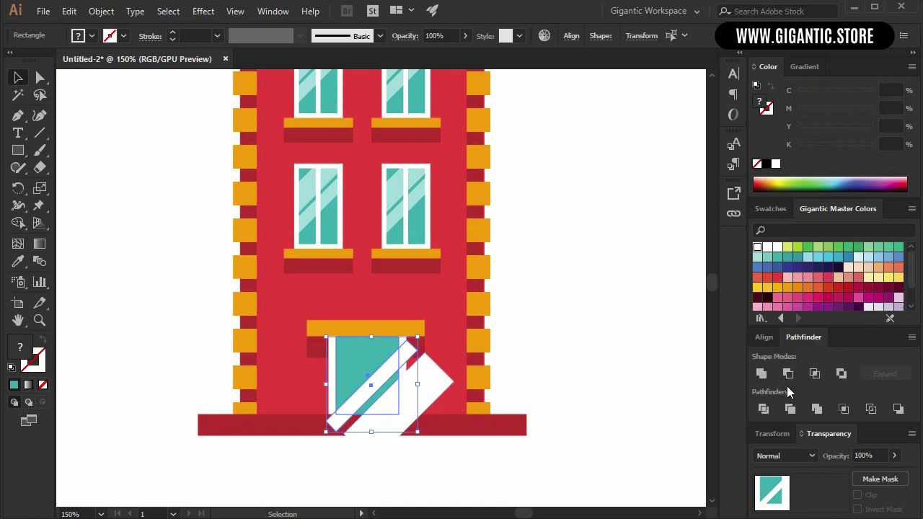
click(763, 407)
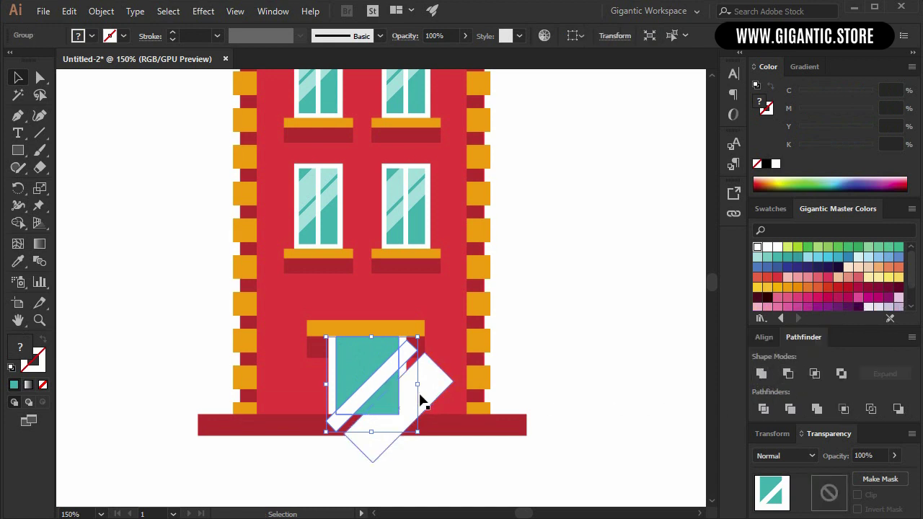
shift+click(427, 403)
click(763, 409)
right_click(424, 395)
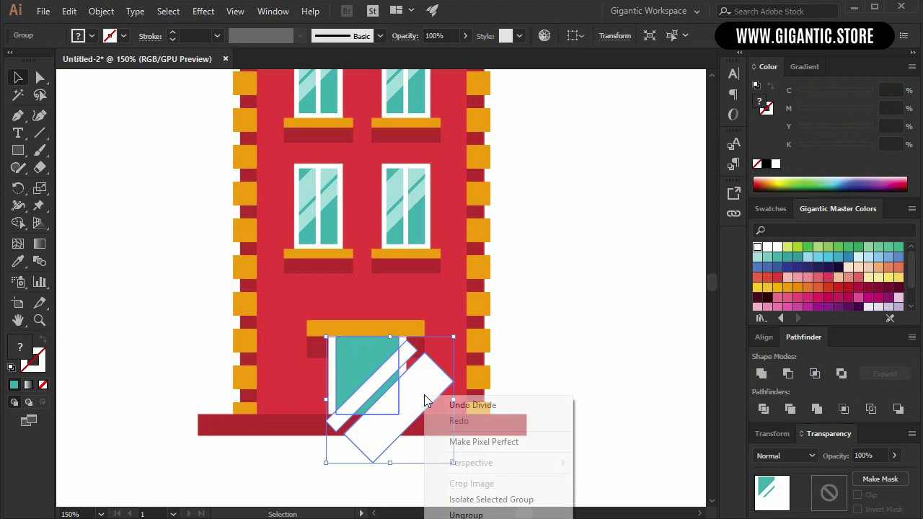
click(461, 510)
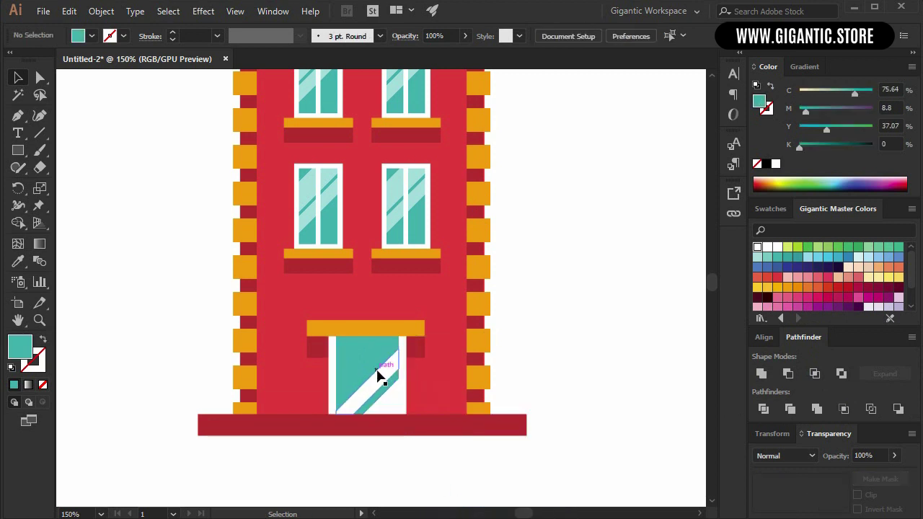
Remove the stripe pieces outside the door and set the remaining stripes to 55% opacity.
click(387, 396)
key(i)
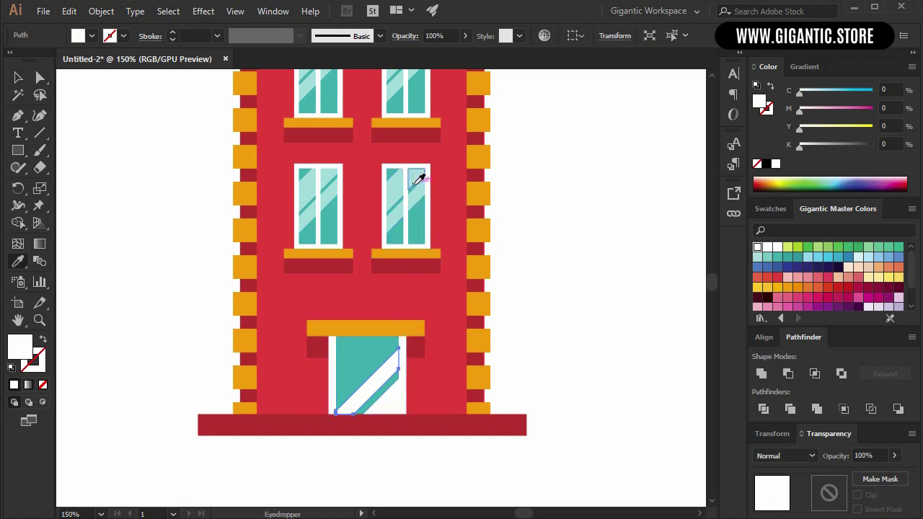
click(18, 78)
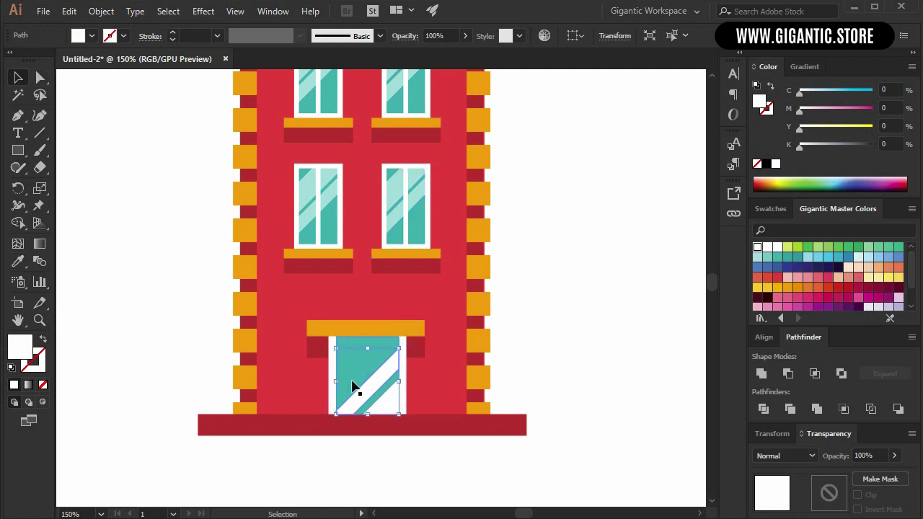
click(389, 412)
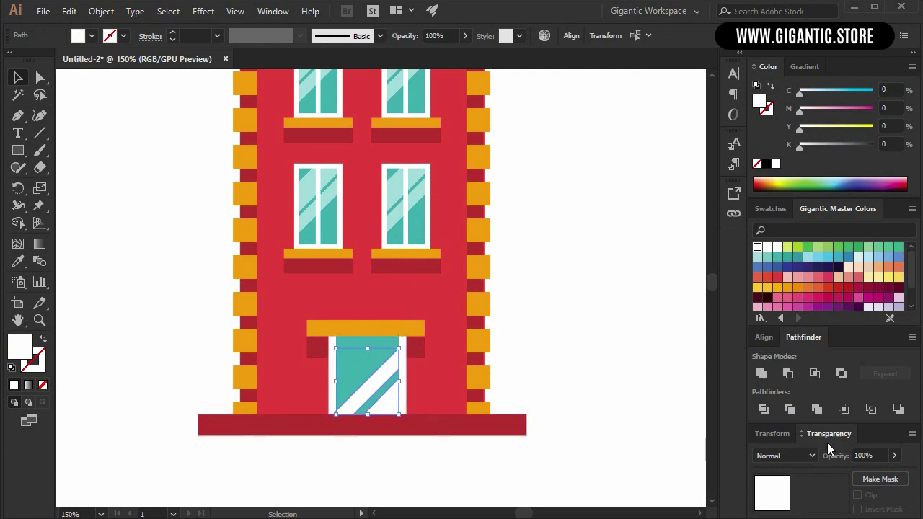
click(863, 455)
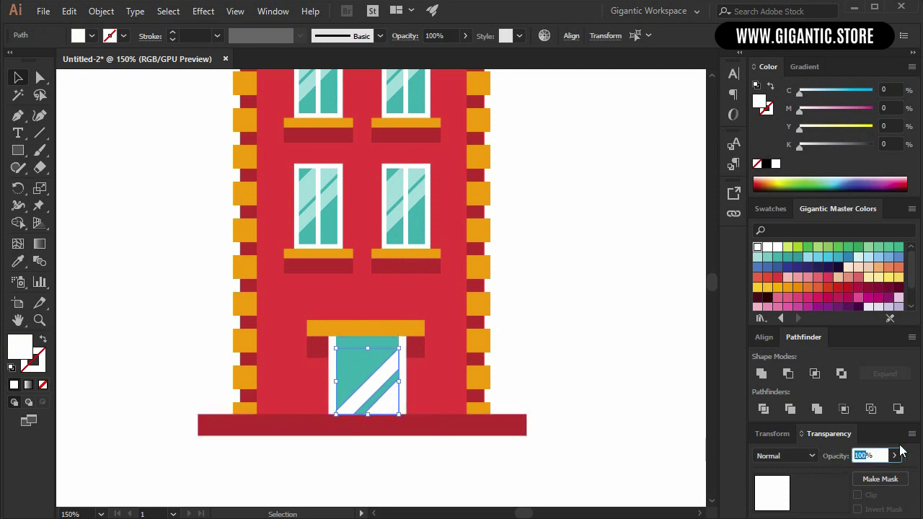
text(55)
key(Return)
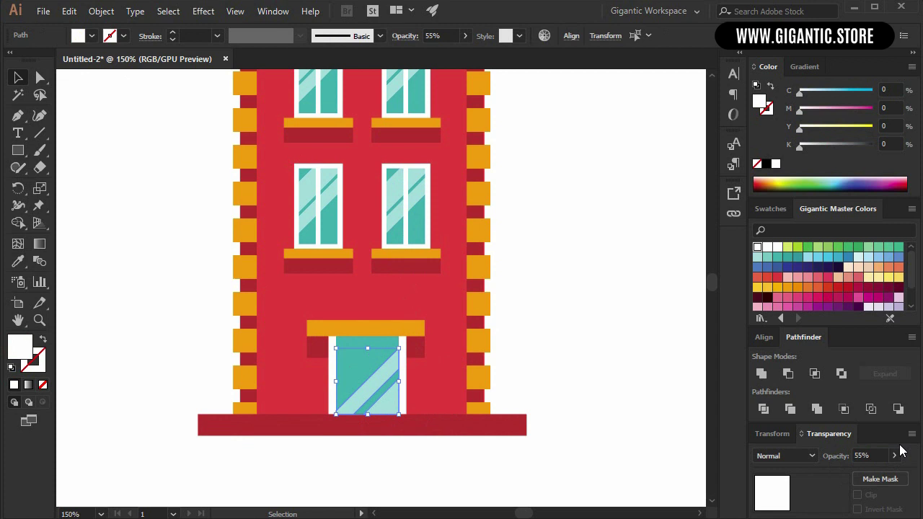
scroll(603, 346, up, 1)
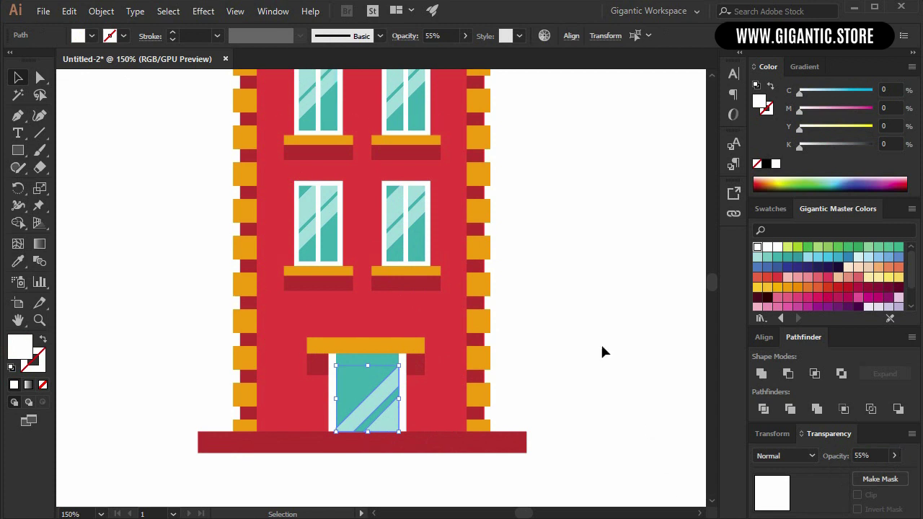
click(578, 299)
key(ctrl+plus)
key(ctrl+plus)
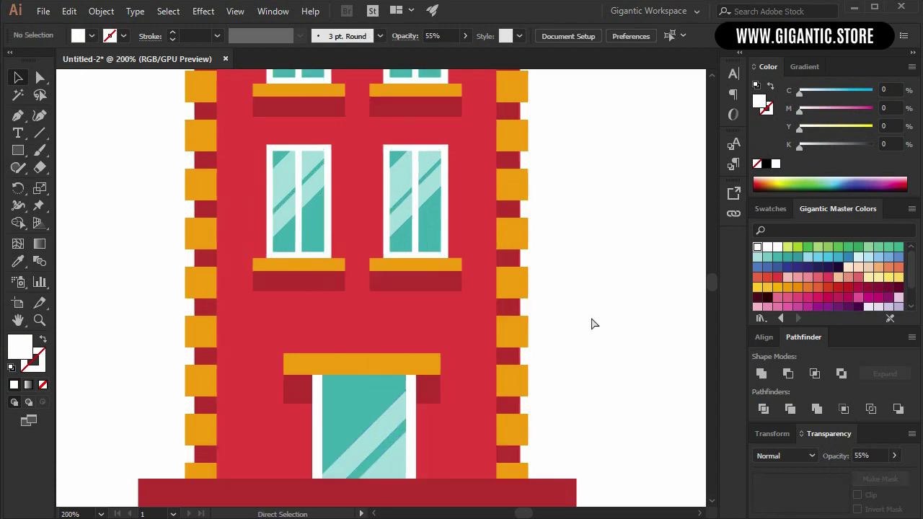
scroll(485, 270, down, 4)
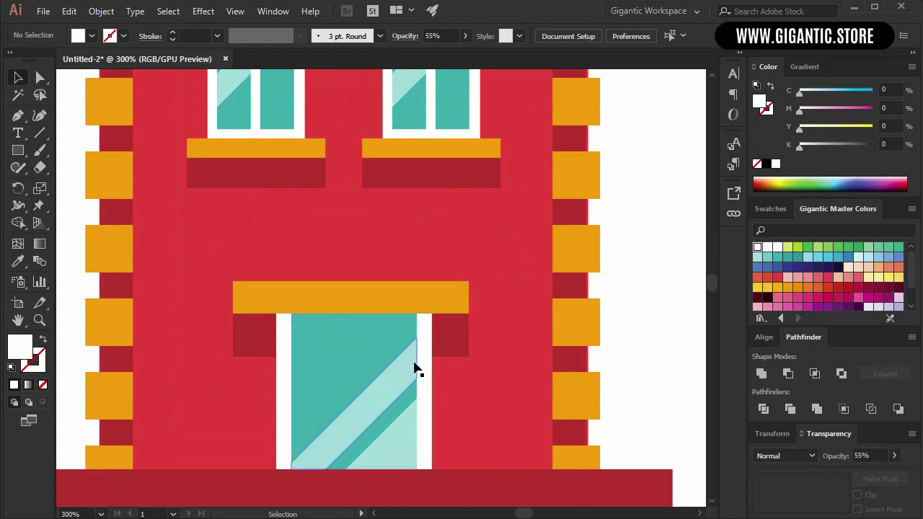
Paste a copy of the dark-red bar, bring it in front of the door, and narrow it to 92 px.
click(437, 354)
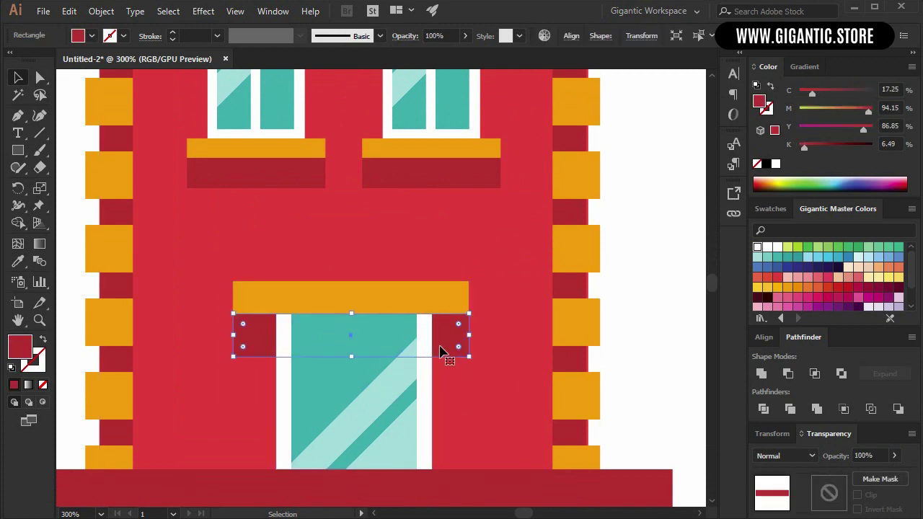
key(ctrl+c)
key(ctrl+f)
key(ctrl+shift+a)
scroll(497, 242, down, 9)
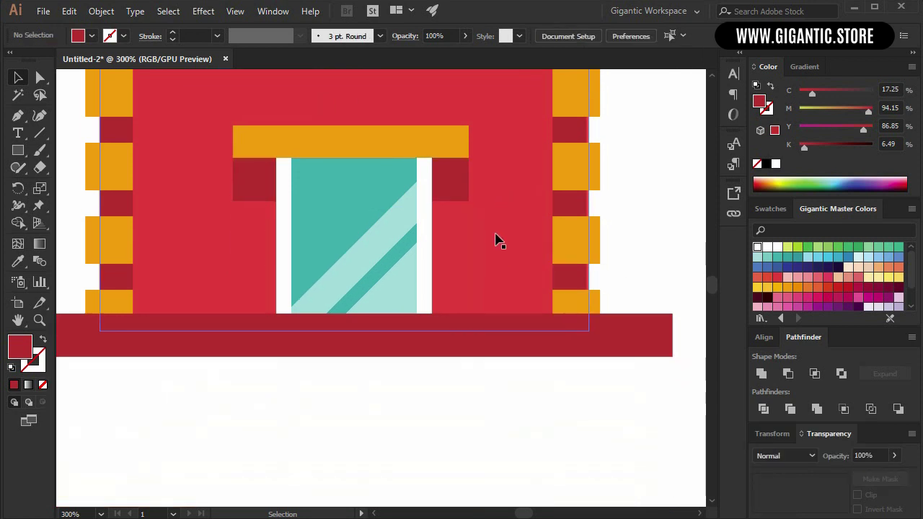
scroll(497, 241, down, 2)
right_click(452, 143)
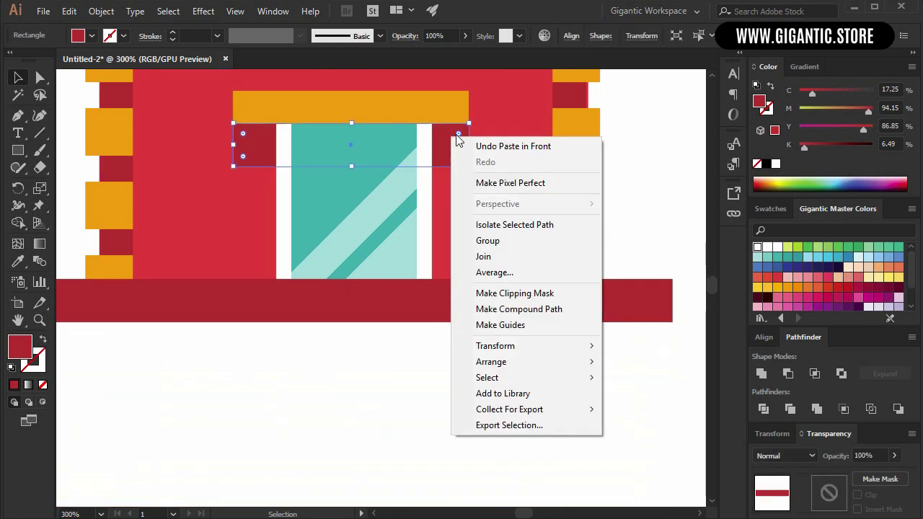
mouse_move(498, 364)
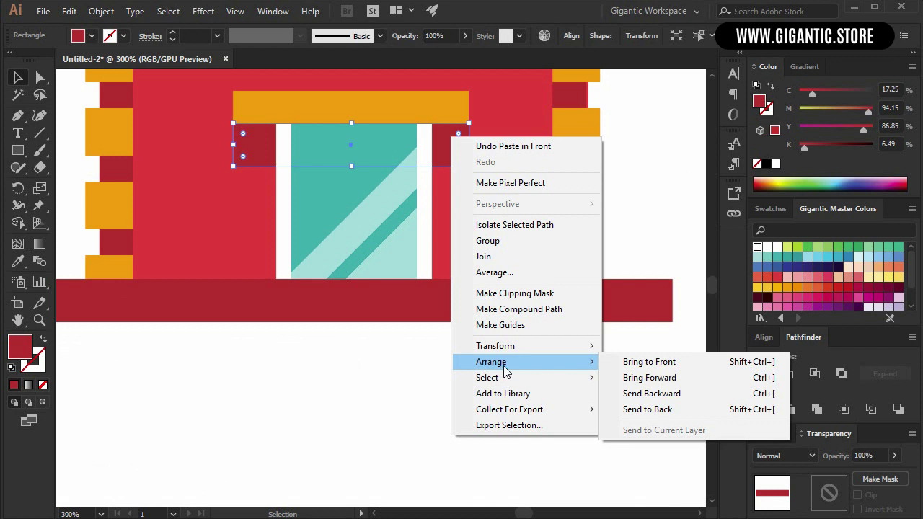
click(655, 364)
scroll(478, 221, up, 5)
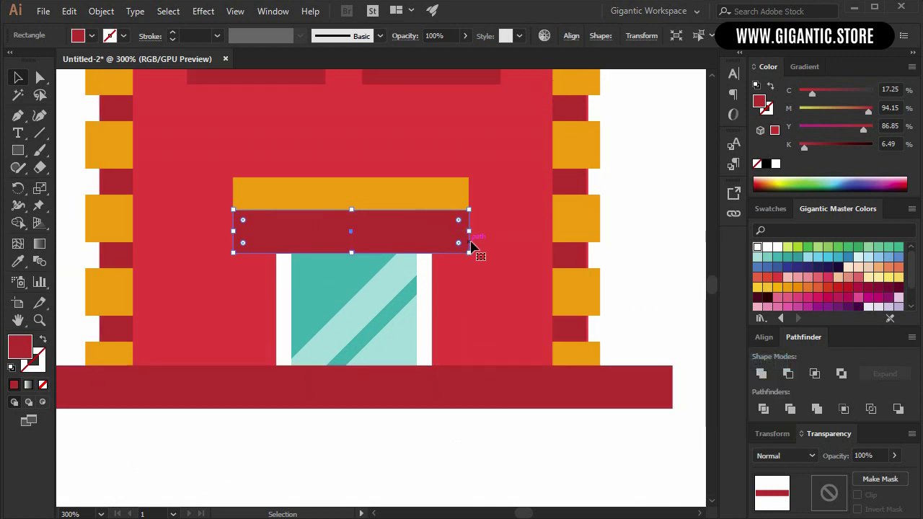
drag(471, 232, 431, 232)
Narrow the bar to the door's 76 px width, fill it dark navy, and set 25% opacity.
drag(233, 231, 278, 232)
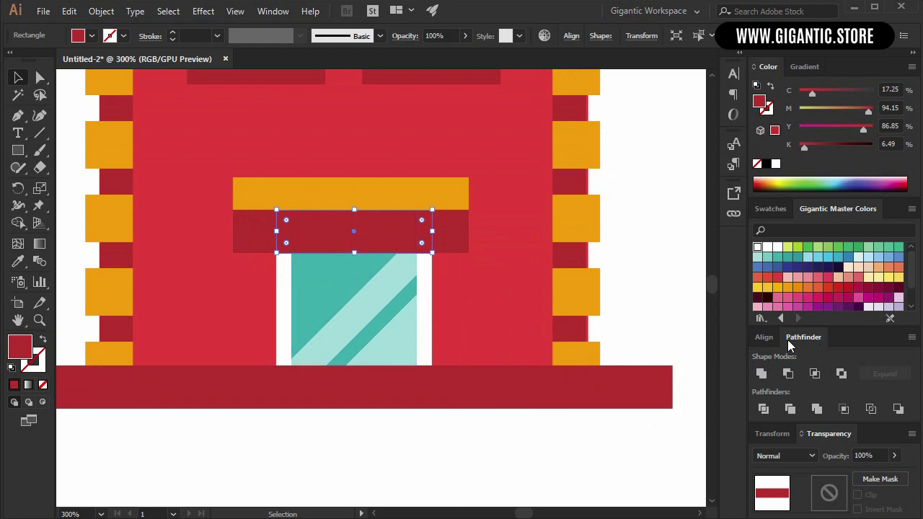
scroll(810, 297, down, 2)
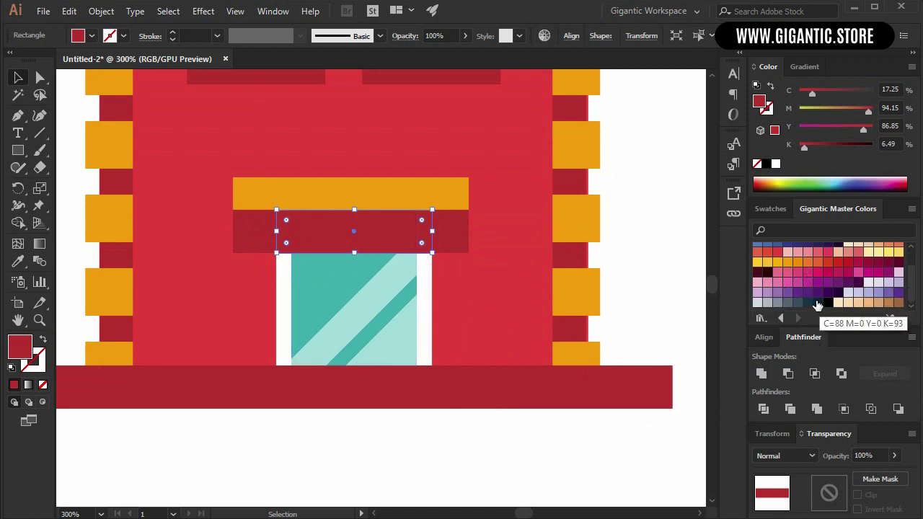
click(818, 302)
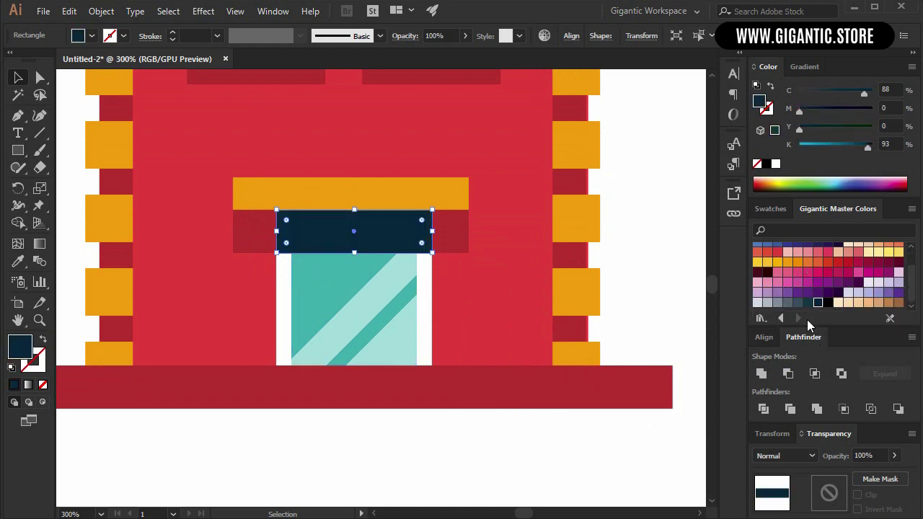
click(867, 455)
click(862, 452)
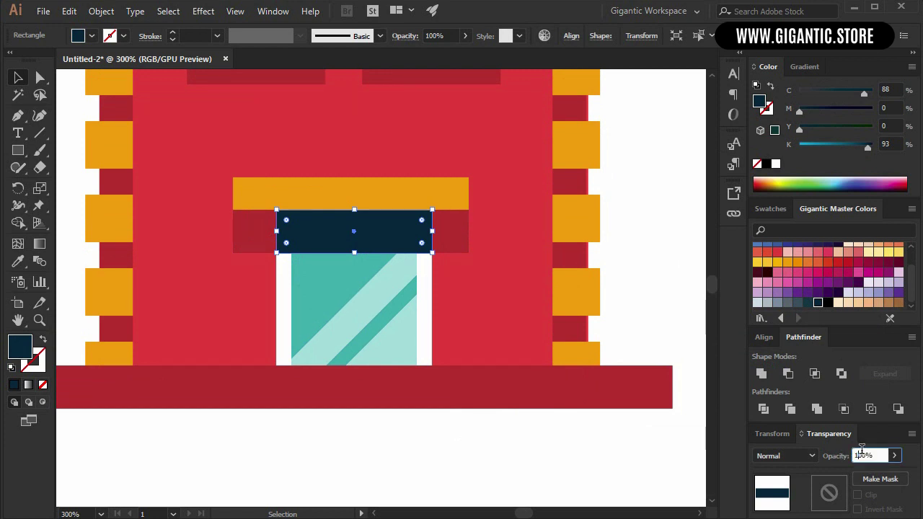
text(10)
key(Return)
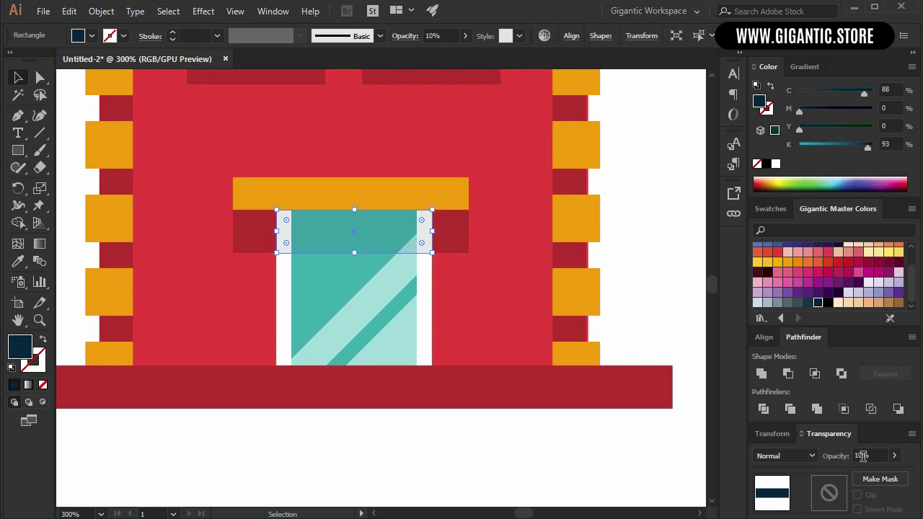
click(862, 455)
text(25)
key(Return)
click(605, 476)
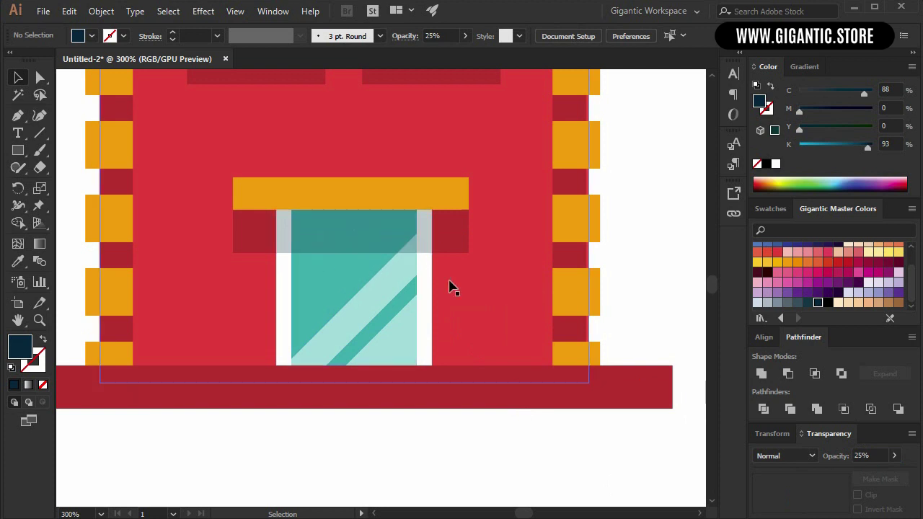
key(ctrl+1)
scroll(228, 393, up, 2)
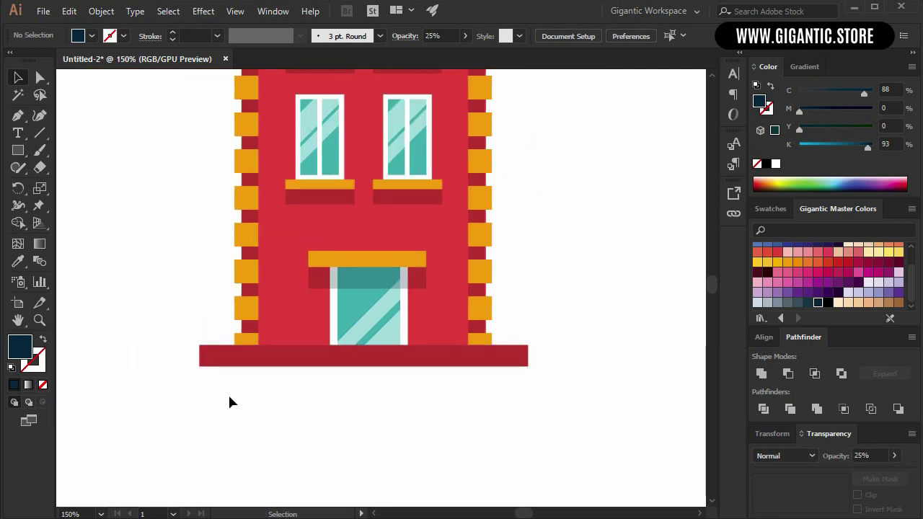
scroll(367, 493, up, 2)
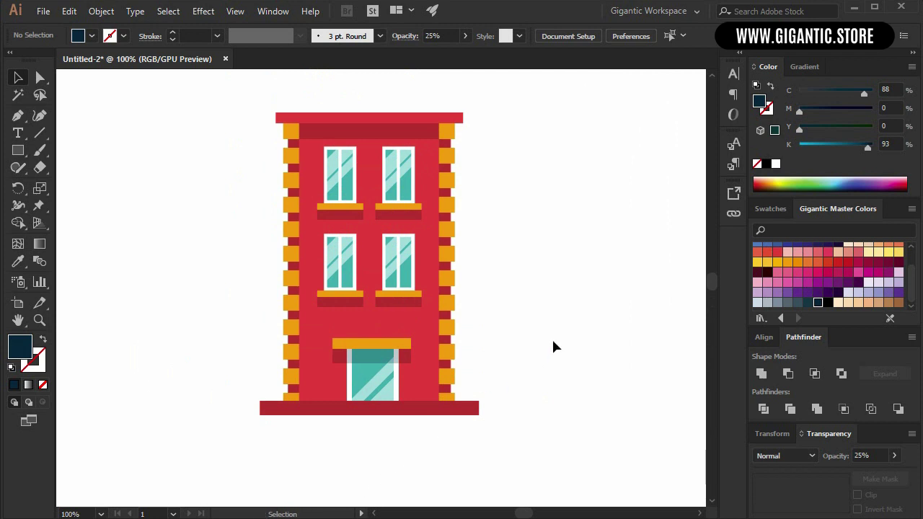
key(ctrl+equal)
key(ctrl+equal)
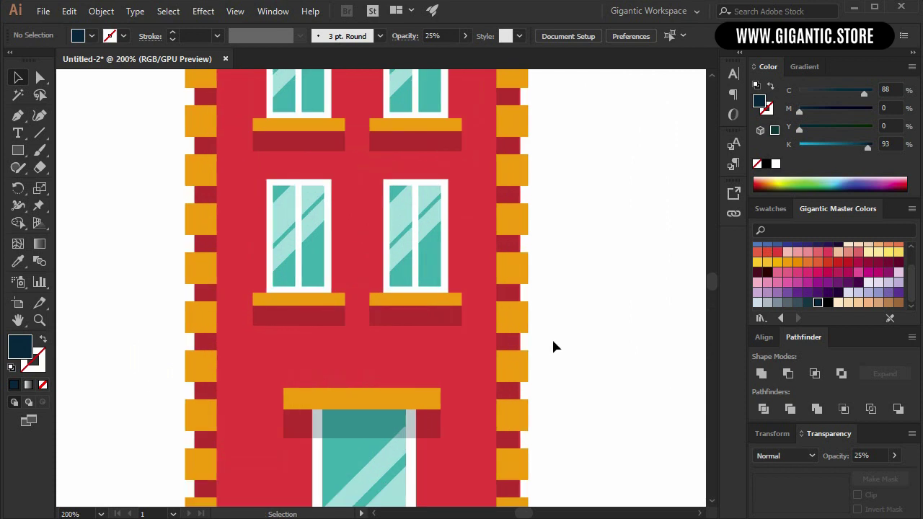
scroll(690, 361, up, 3)
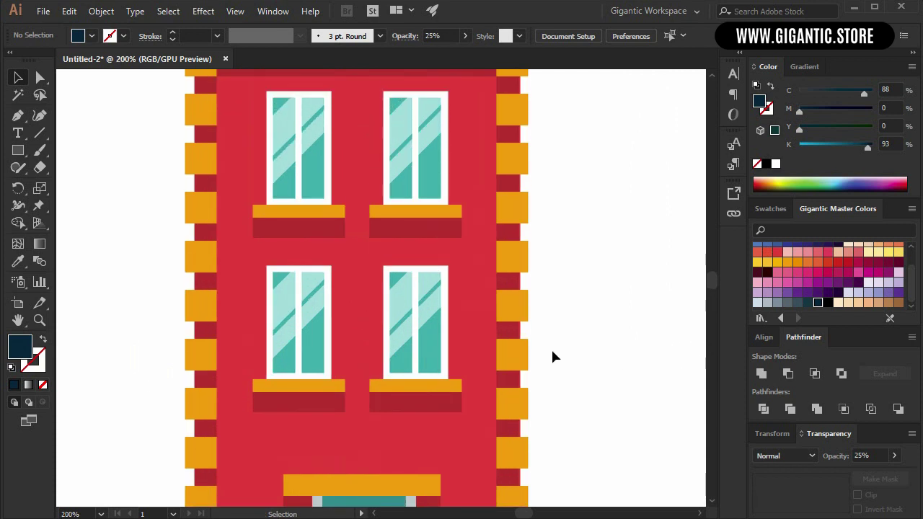
key(i)
Draw a small brick rectangle between the window rows, filled with the facade's red shifted to orange.
click(469, 262)
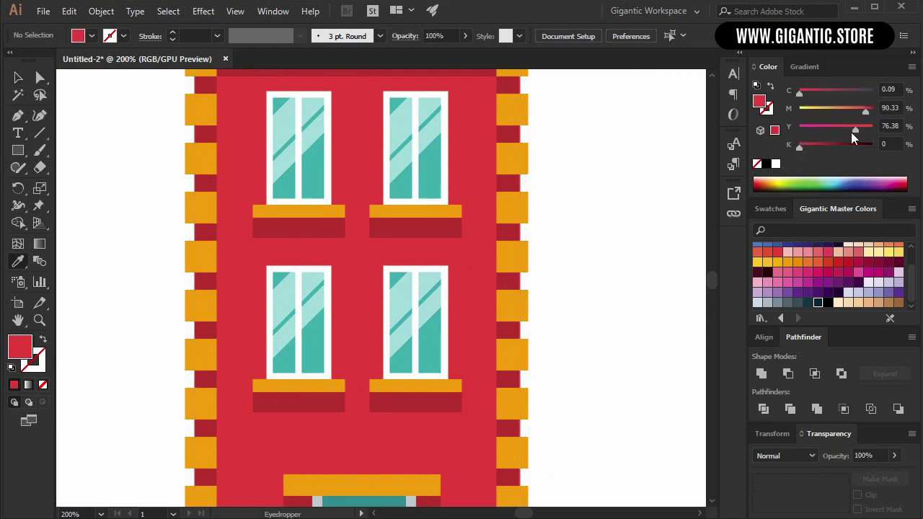
drag(854, 131, 863, 114)
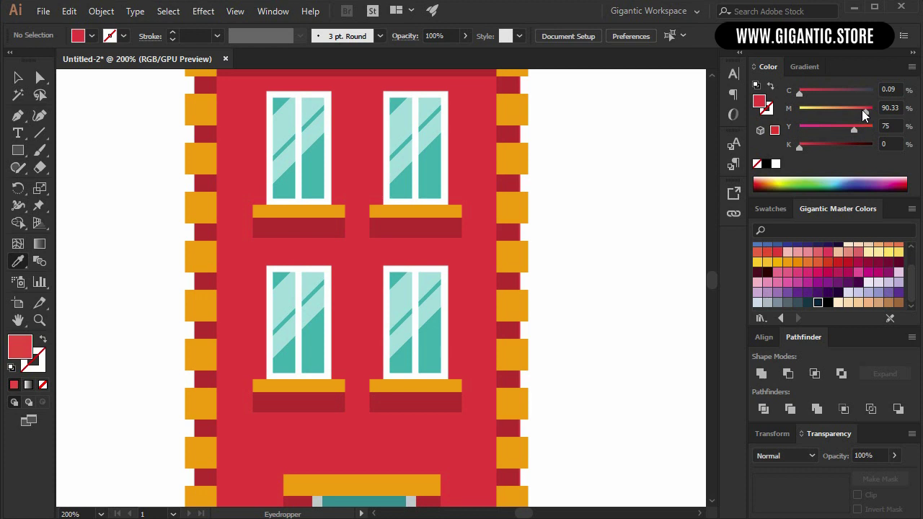
key(m)
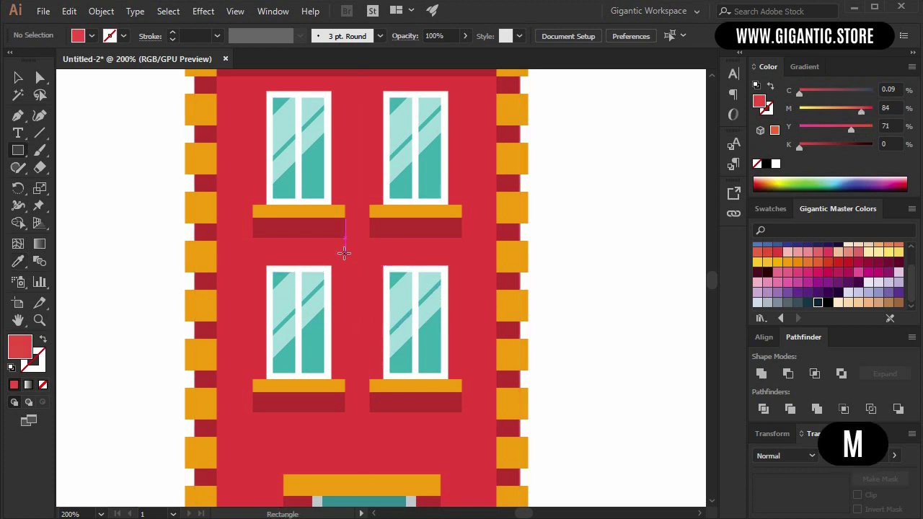
drag(342, 249, 371, 261)
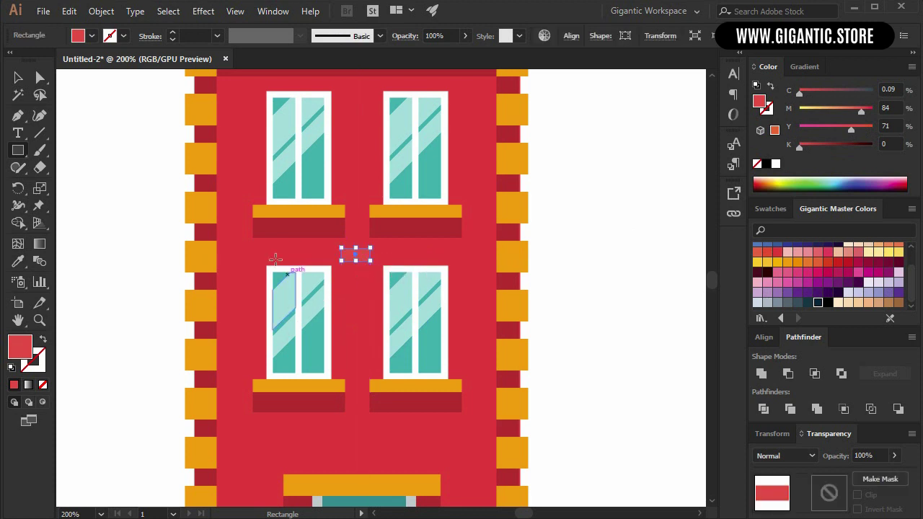
drag(852, 111, 846, 109)
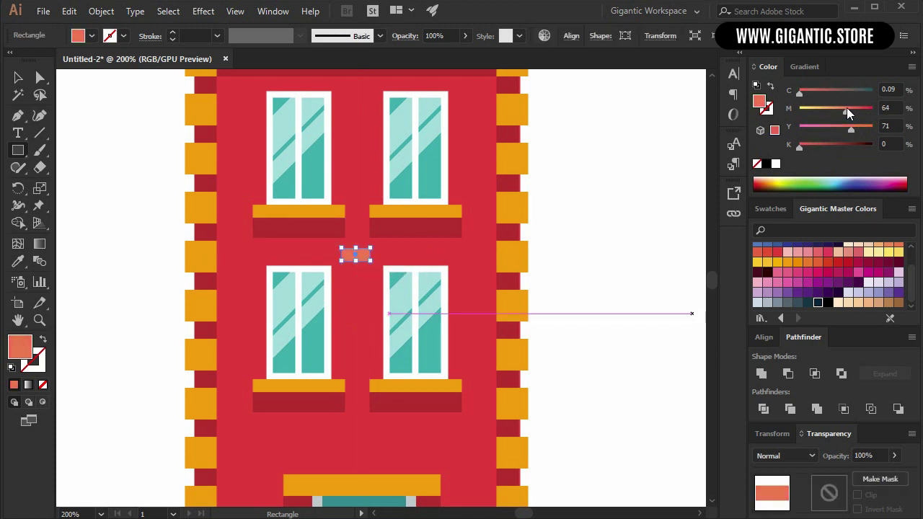
Position the brick and scatter copies of it around the upper windows.
click(20, 76)
scroll(278, 332, up, 2)
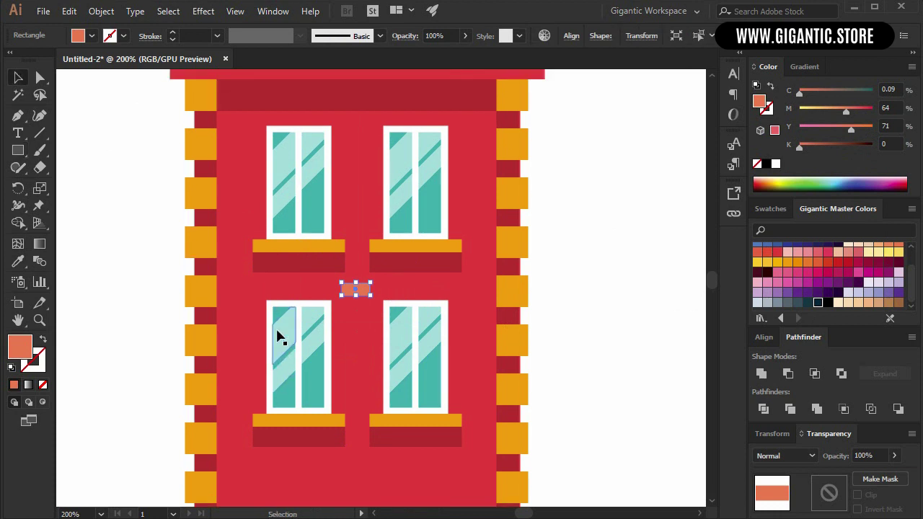
mouse_move(355, 292)
mouse_down()
mouse_move(370, 289)
mouse_move(362, 301)
mouse_up()
key(ctrl+plus)
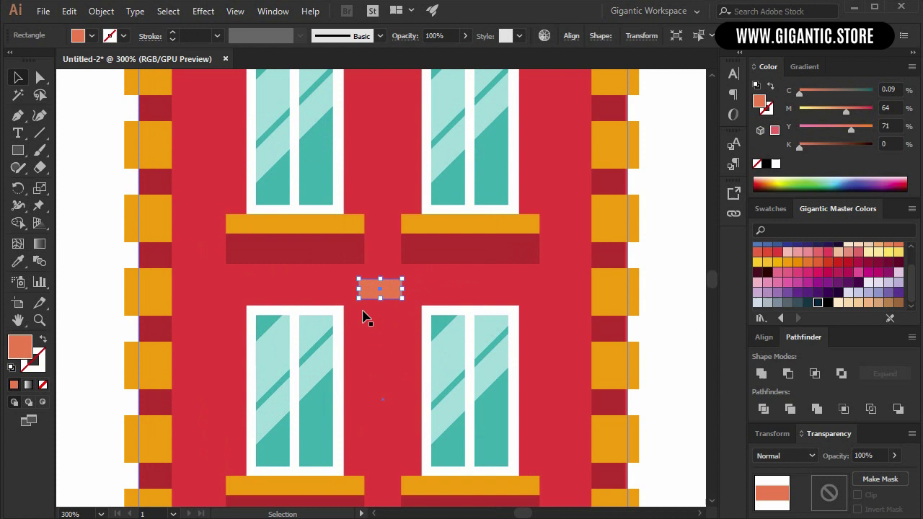
scroll(354, 320, up, 3)
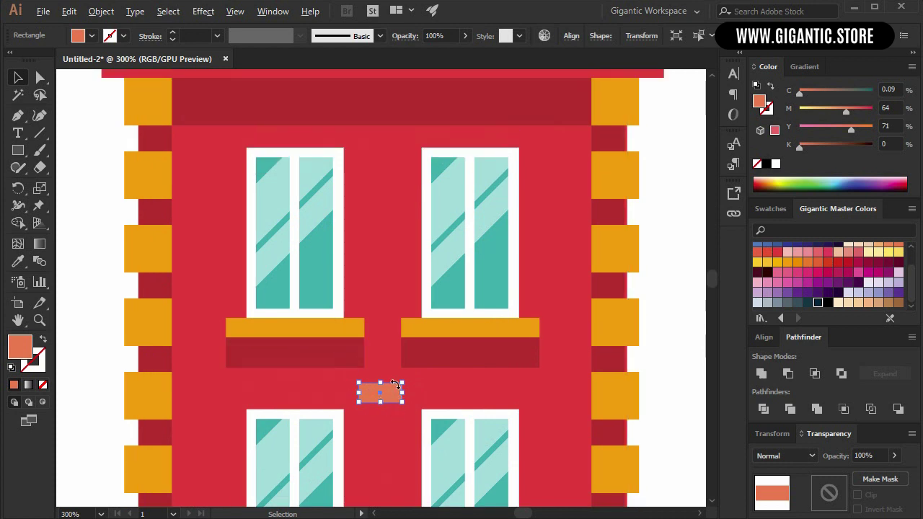
drag(395, 399, 570, 200)
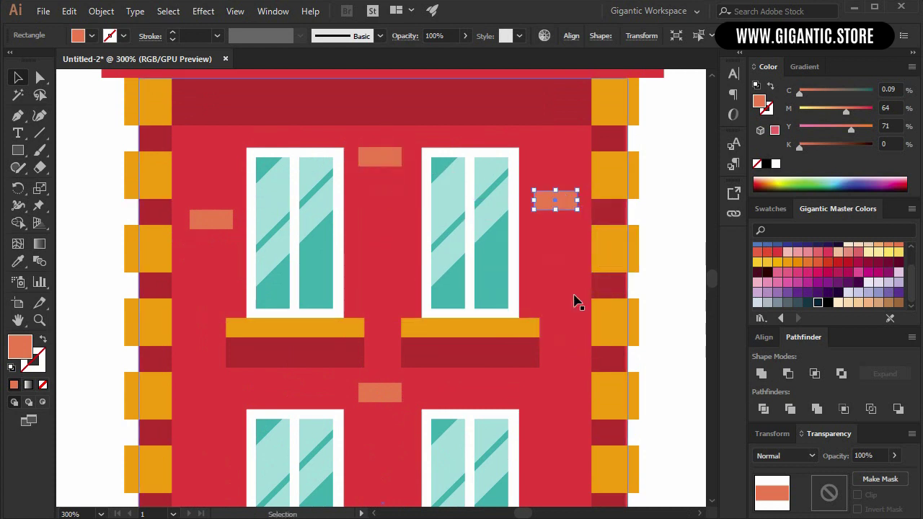
scroll(529, 452, down, 3)
scroll(528, 452, down, 4)
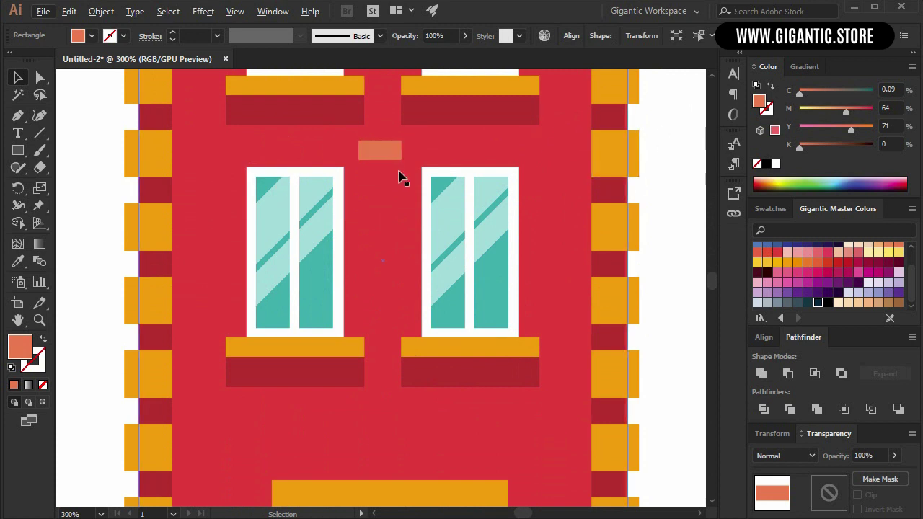
Place more brick copies across the lower facade near the door, then zoom out to the whole building.
drag(393, 155, 252, 436)
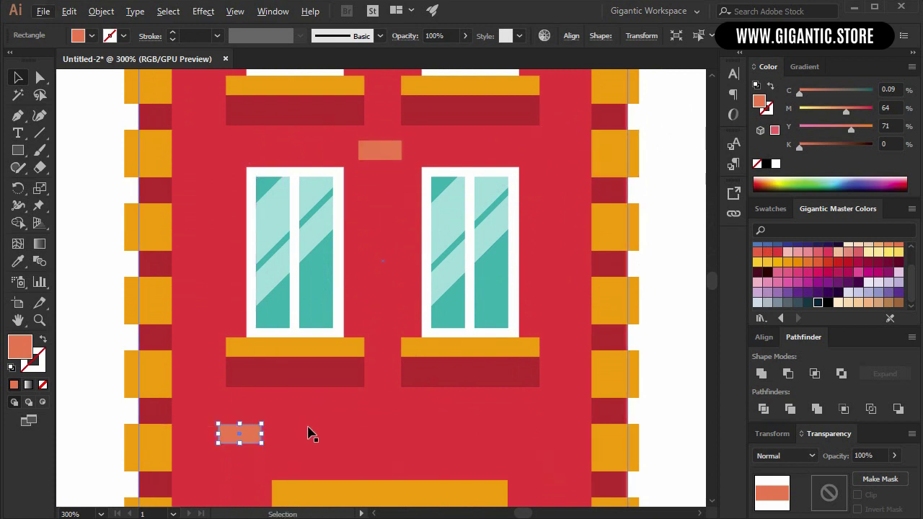
scroll(341, 374, down, 4)
scroll(341, 375, down, 5)
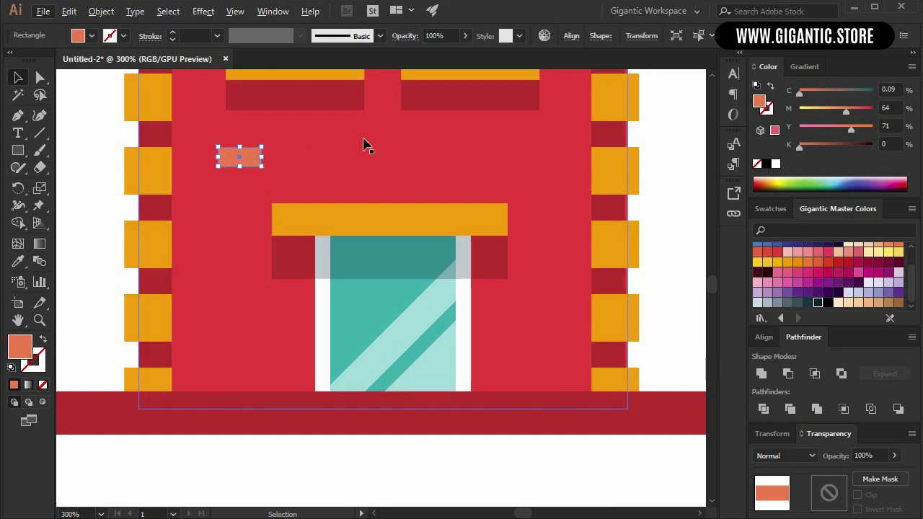
scroll(407, 216, up, 2)
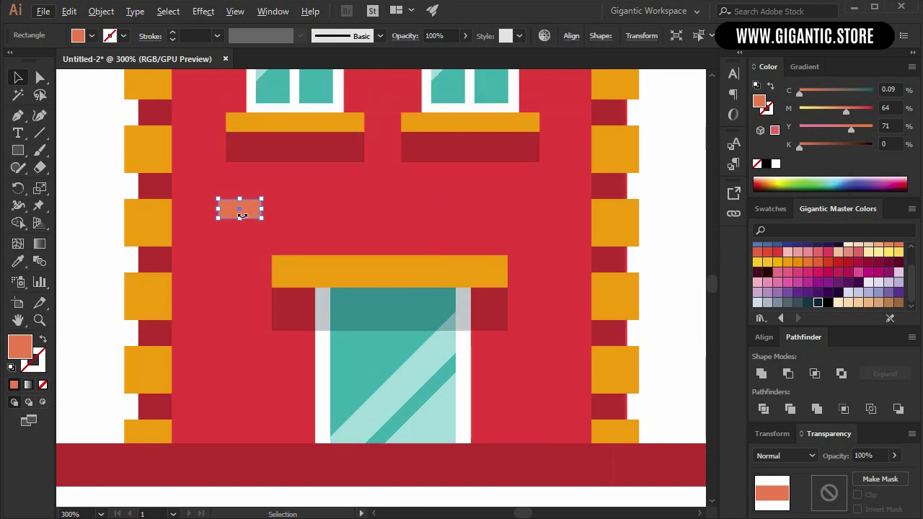
drag(255, 214, 550, 312)
click(670, 316)
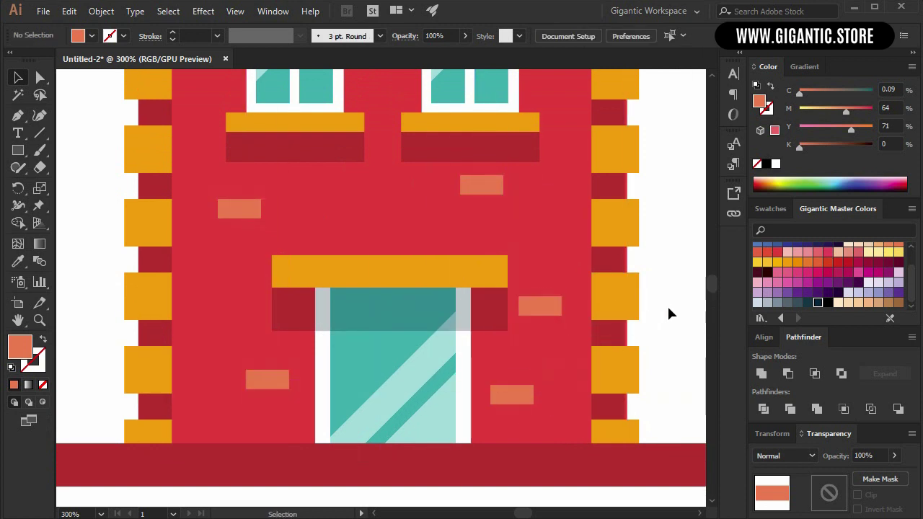
key(ctrl+1)
key(ctrl+minus)
scroll(649, 271, up, 2)
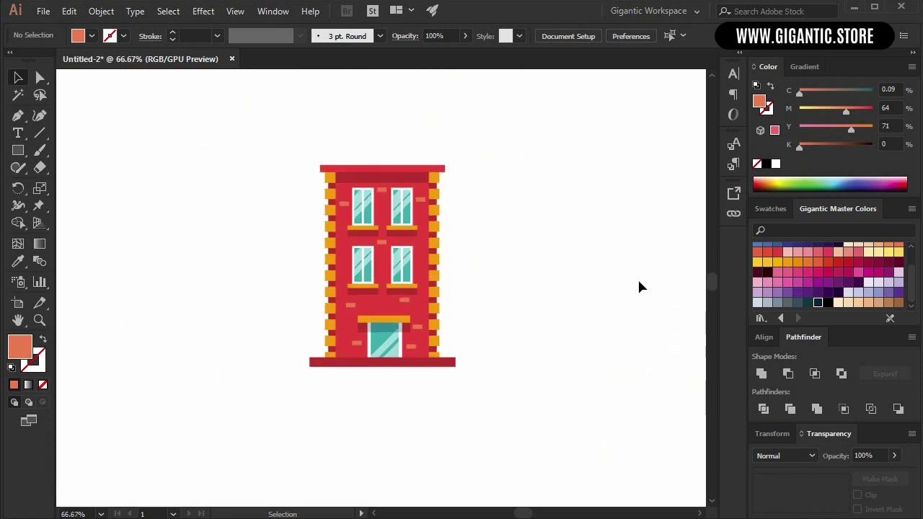
Marquee-select every part of the building and group them with Ctrl+G, then deselect.
key(ctrl+plus)
drag(228, 437, 231, 437)
key(ctrl+g)
click(526, 351)
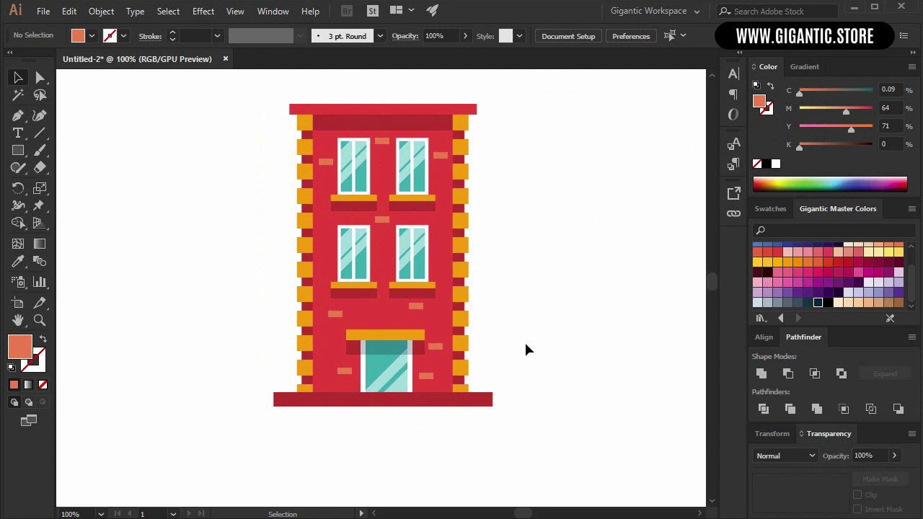
Draw a wide rectangle strip below the building and fill it lavender.
key(m)
drag(607, 408, 164, 479)
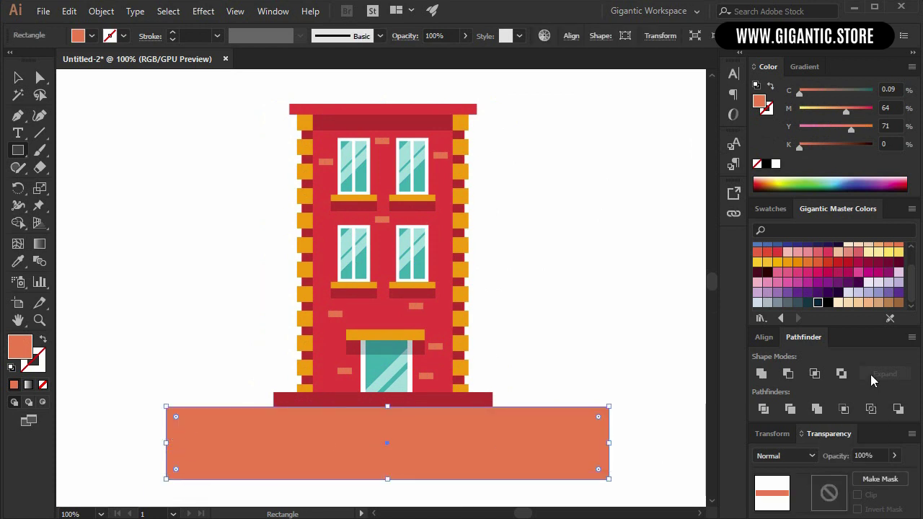
click(788, 282)
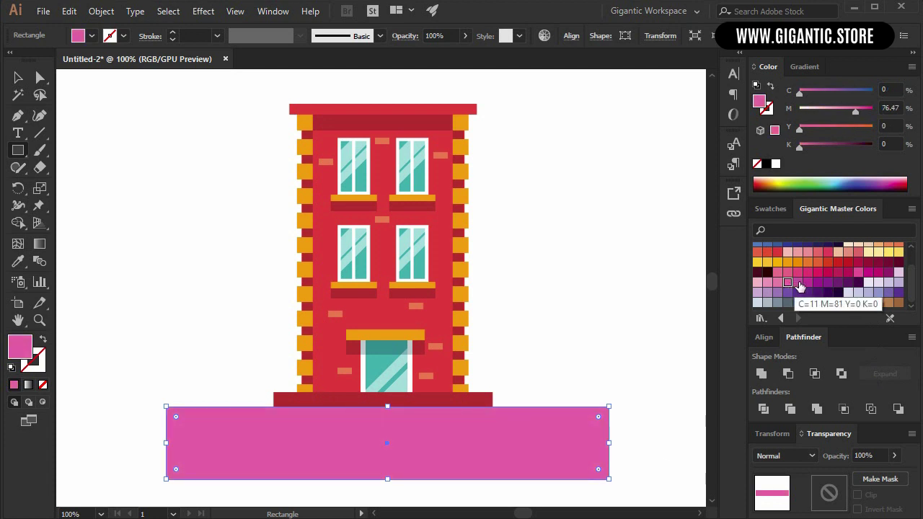
click(757, 292)
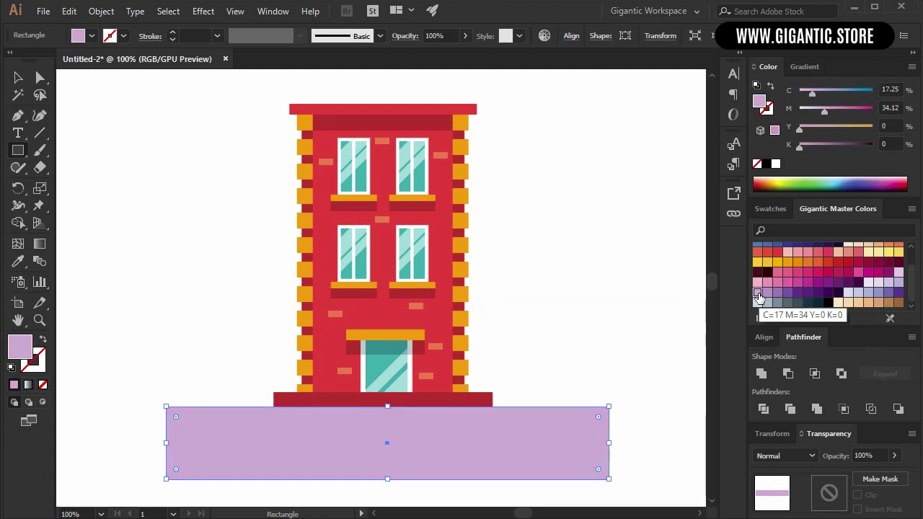
Copy the lavender strip, paste it in front, and stretch the copy upward over the building.
click(18, 77)
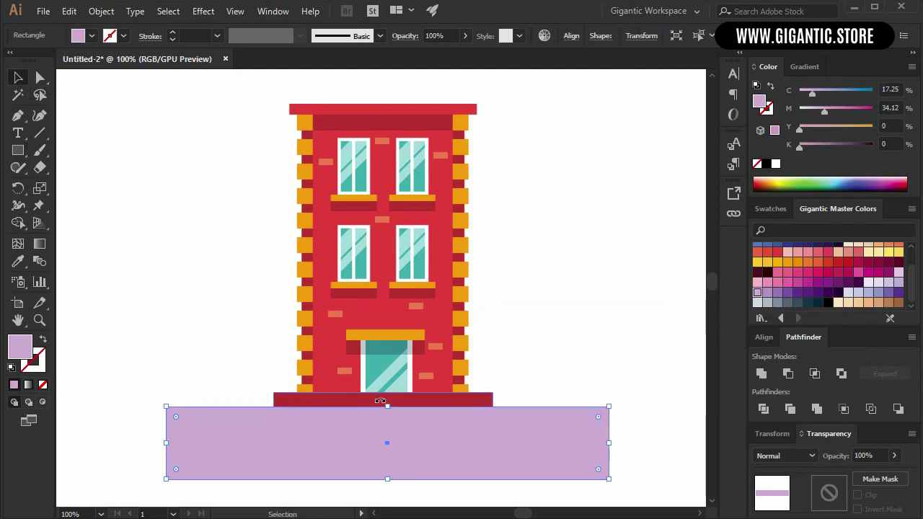
key(ctrl+c)
key(ctrl+f)
drag(385, 480, 398, 82)
Send the large stretched rectangle to the back, behind the building.
right_click(519, 173)
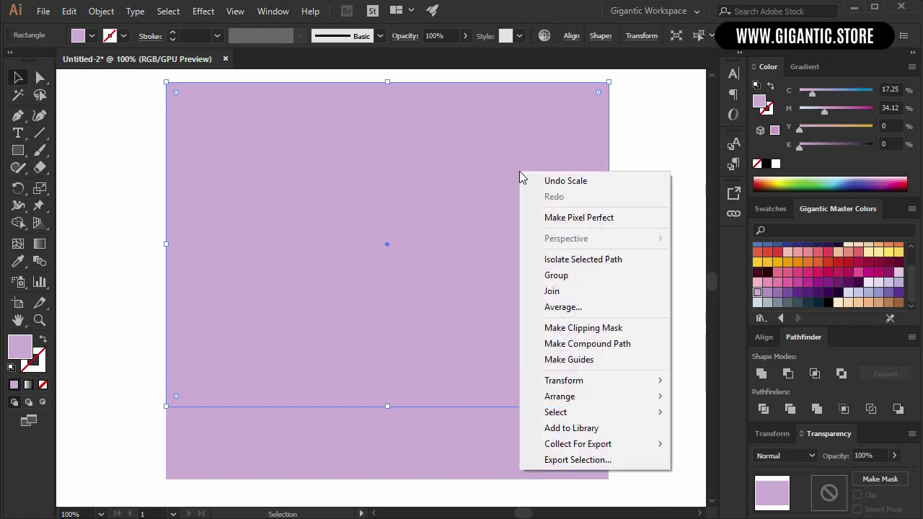
right_click(476, 130)
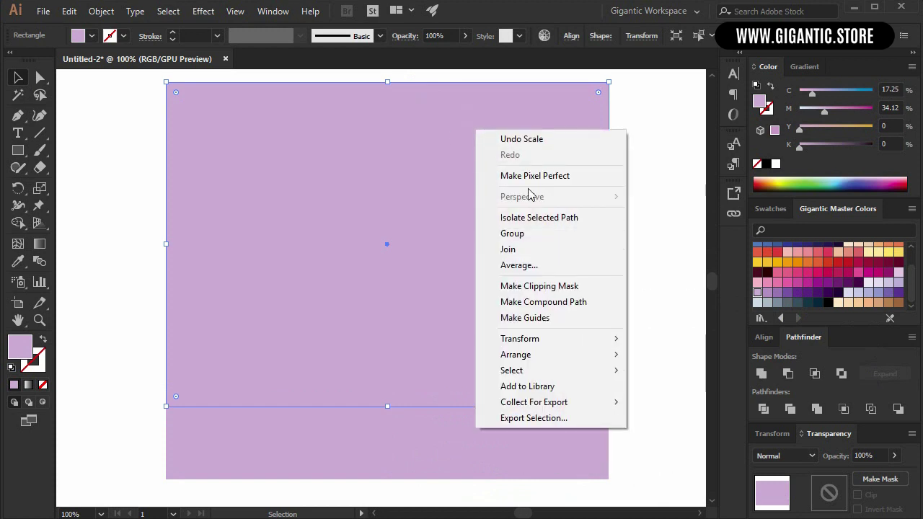
mouse_move(555, 354)
click(654, 402)
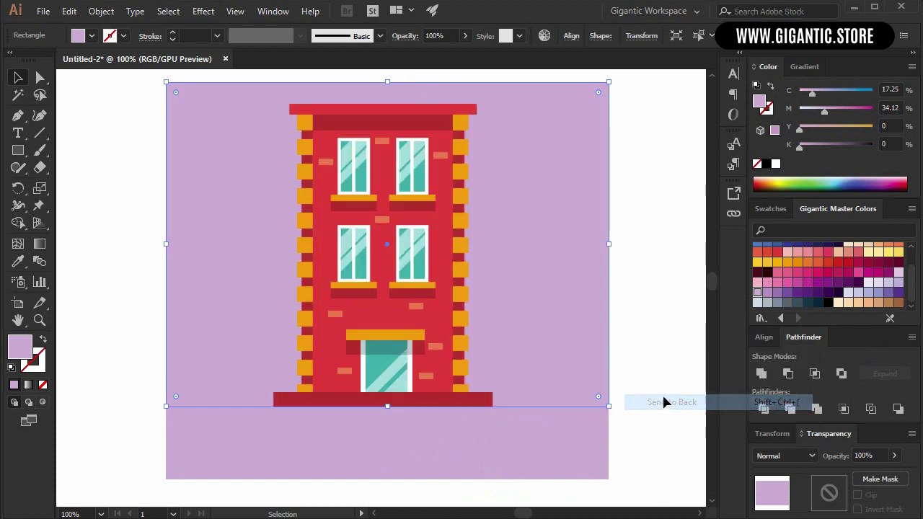
Fill the background rectangle with a pale lavender swatch and deselect it.
click(877, 282)
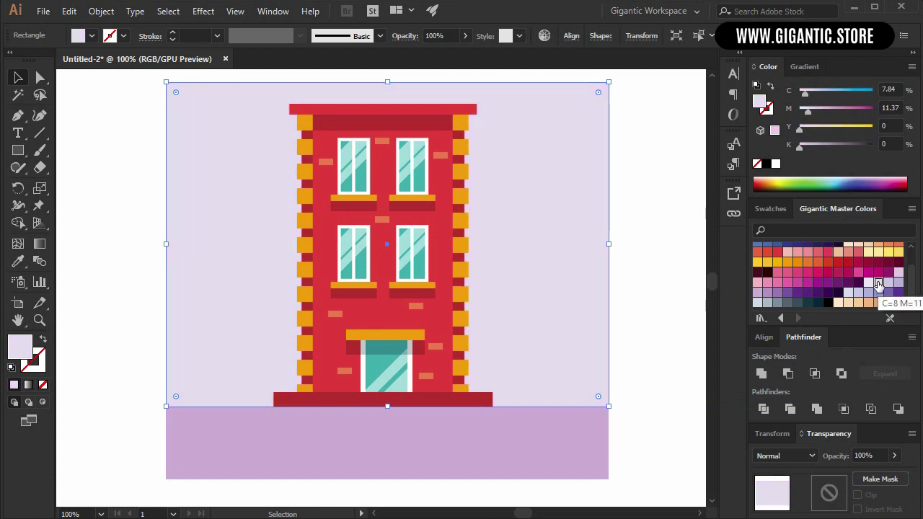
click(858, 294)
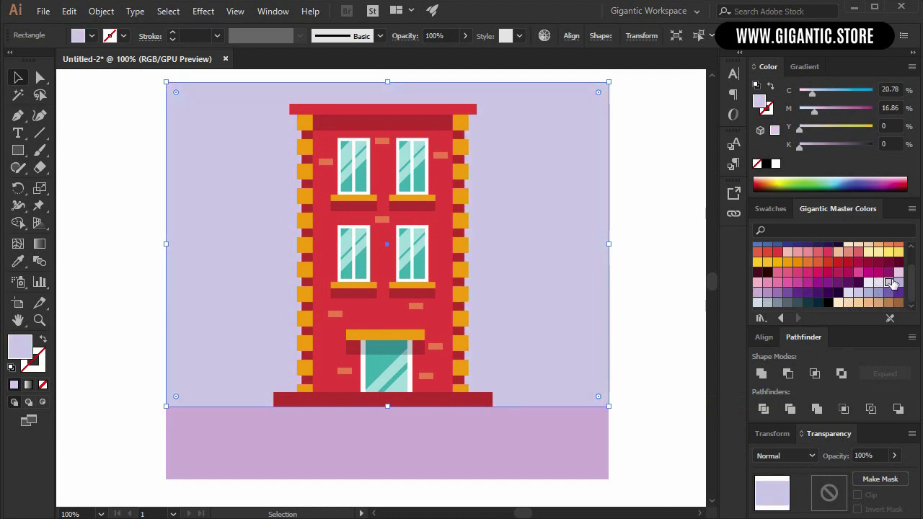
click(878, 281)
click(669, 277)
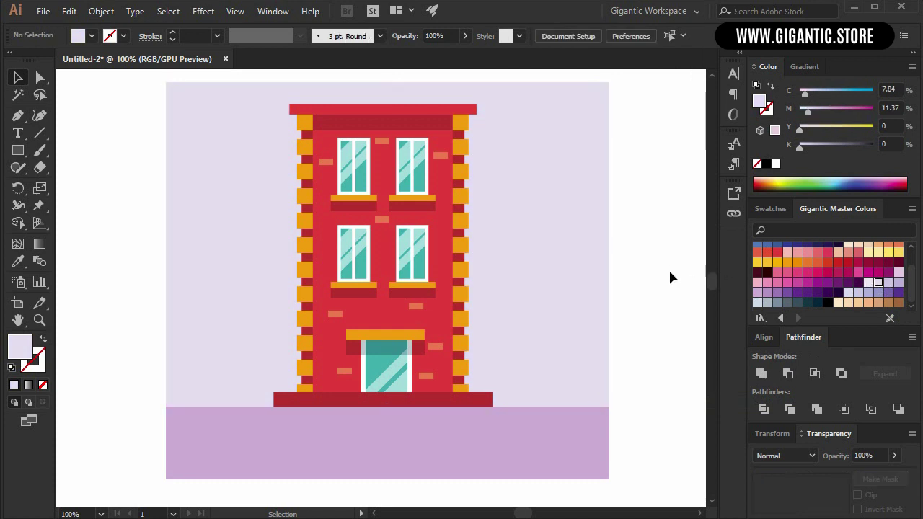